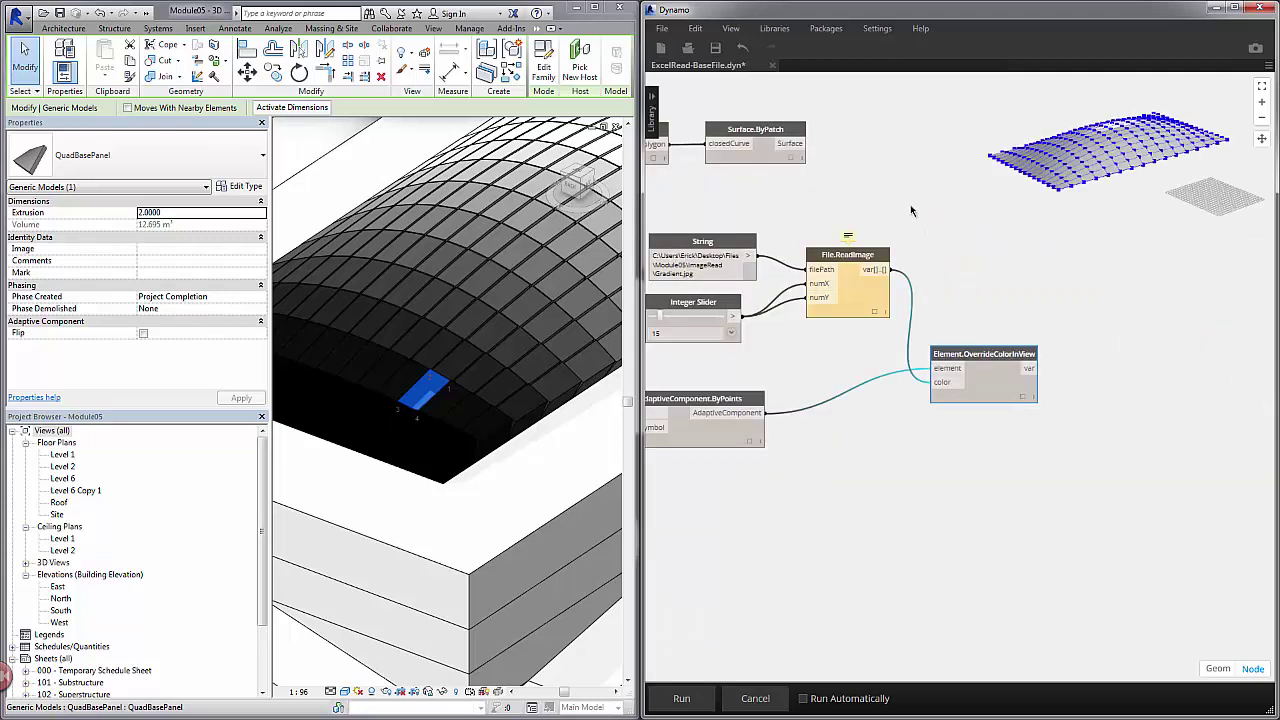
# Move the image-reading nodes and Element.OverrideColorInView farther along the graph, and show the color list output by File.ReadImage.
pyautogui.moveTo(764, 178); pyautogui.dragTo(983, 229, button='middle')
pyautogui.scroll(-3, 983, 229)
pyautogui.moveTo(1055, 310); pyautogui.dragTo(980, 292, button='middle')
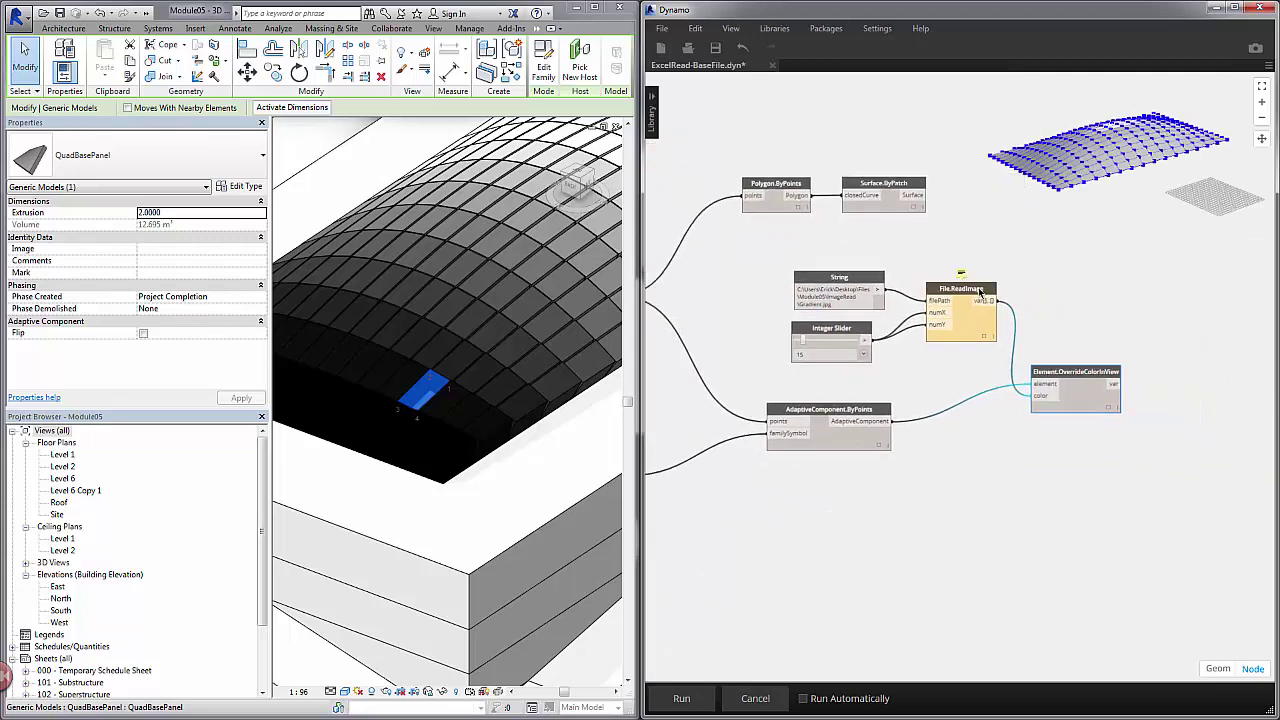
pyautogui.moveTo(1089, 264); pyautogui.dragTo(800, 390)
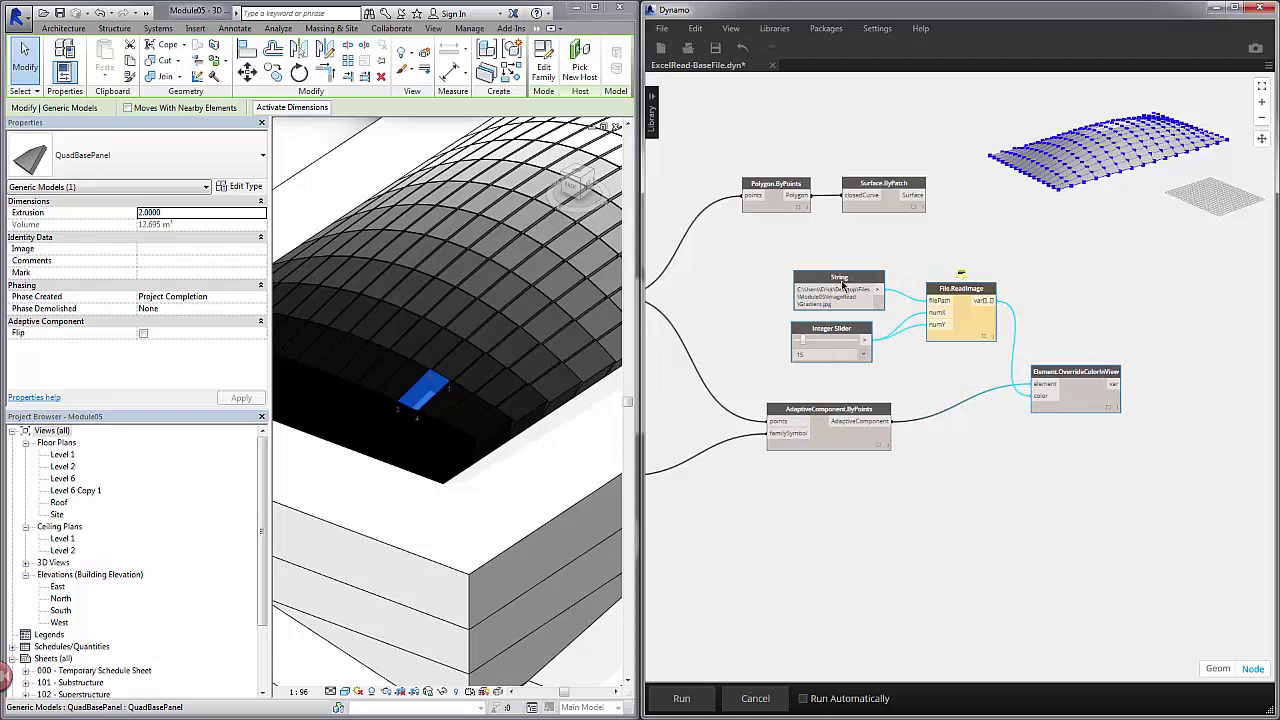
pyautogui.moveTo(866, 280); pyautogui.dragTo(977, 287)
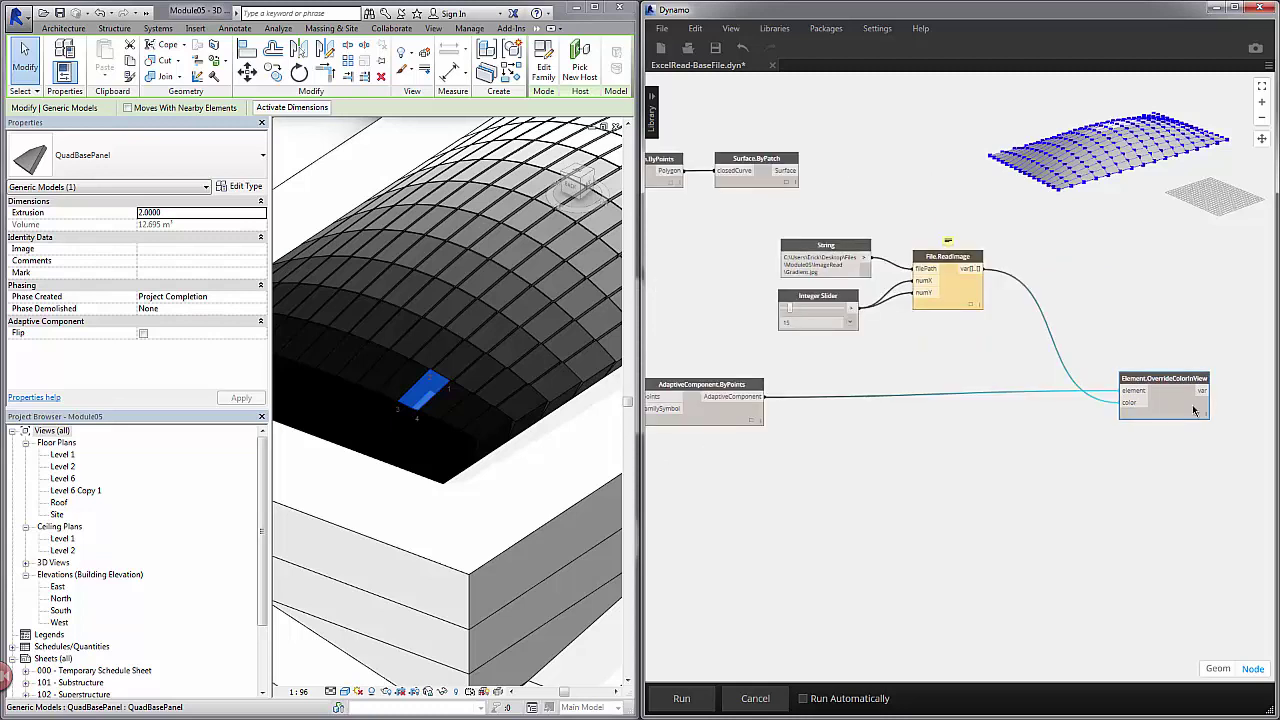
pyautogui.click(950, 314)
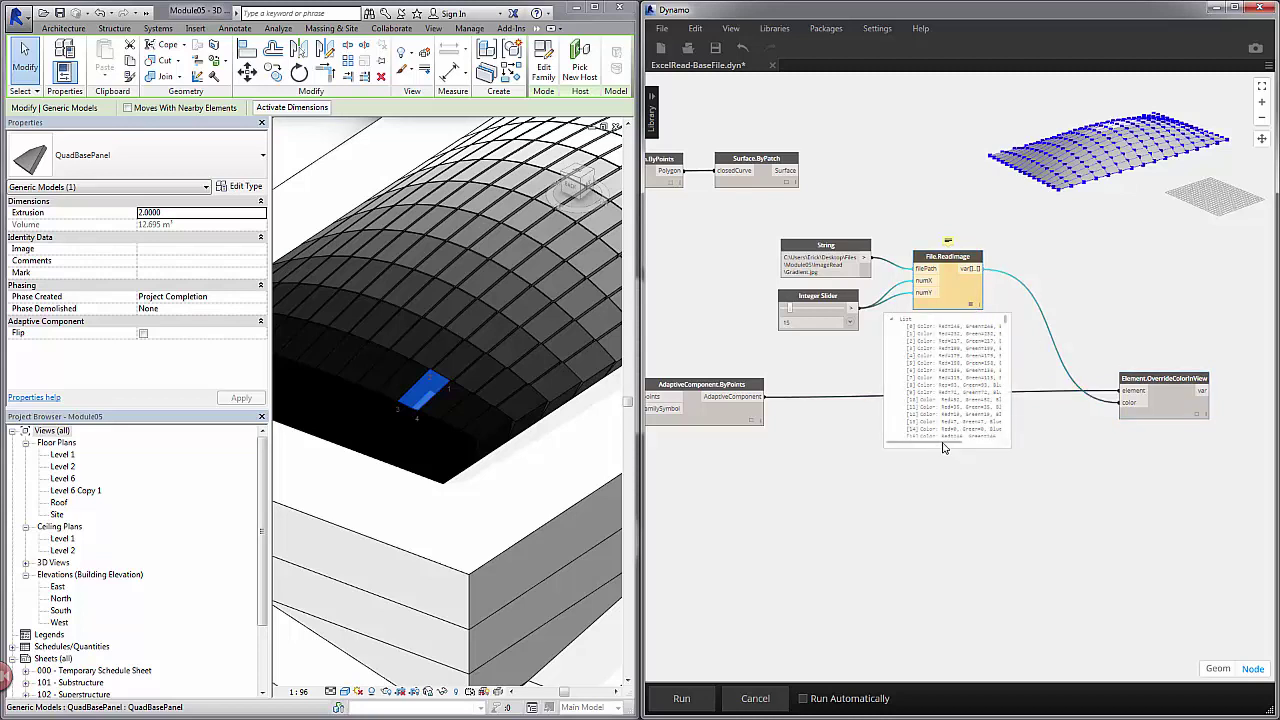
pyautogui.moveTo(940, 443); pyautogui.dragTo(955, 443)
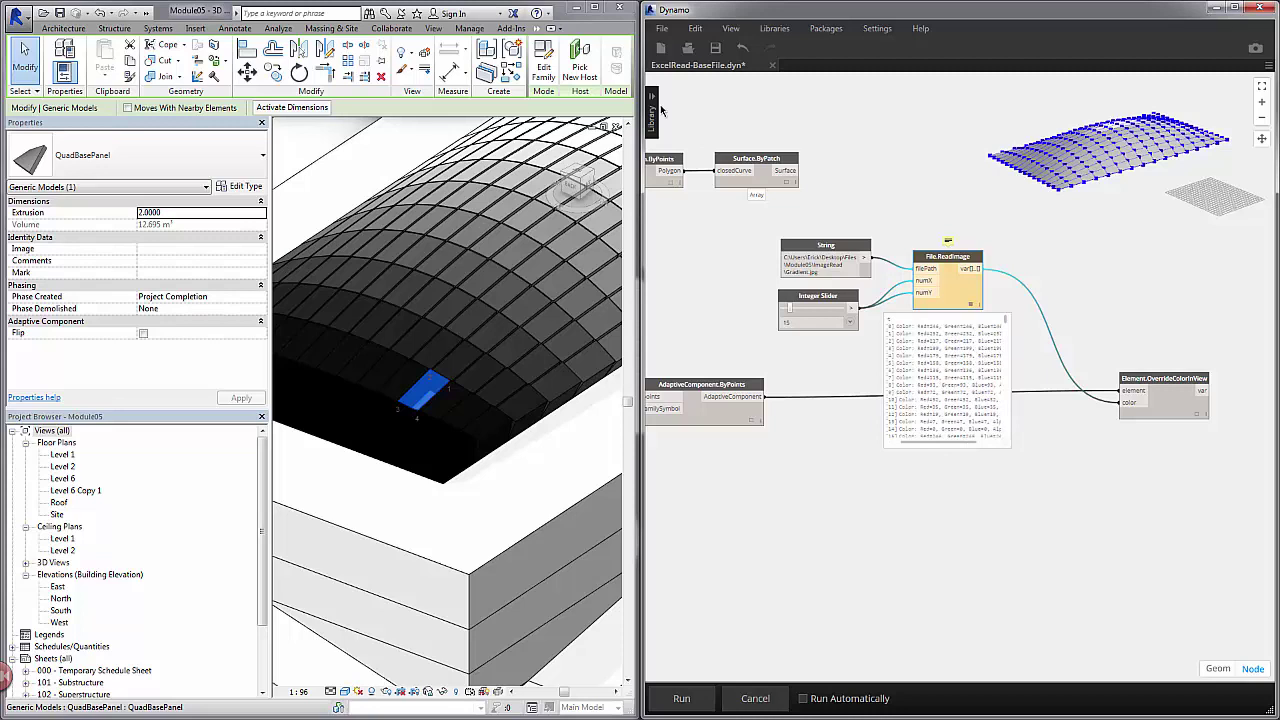
# Search the node library for "color", add a Color.Brightness node beside File.ReadImage, and connect the image output to its c input.
pyautogui.click(652, 103)
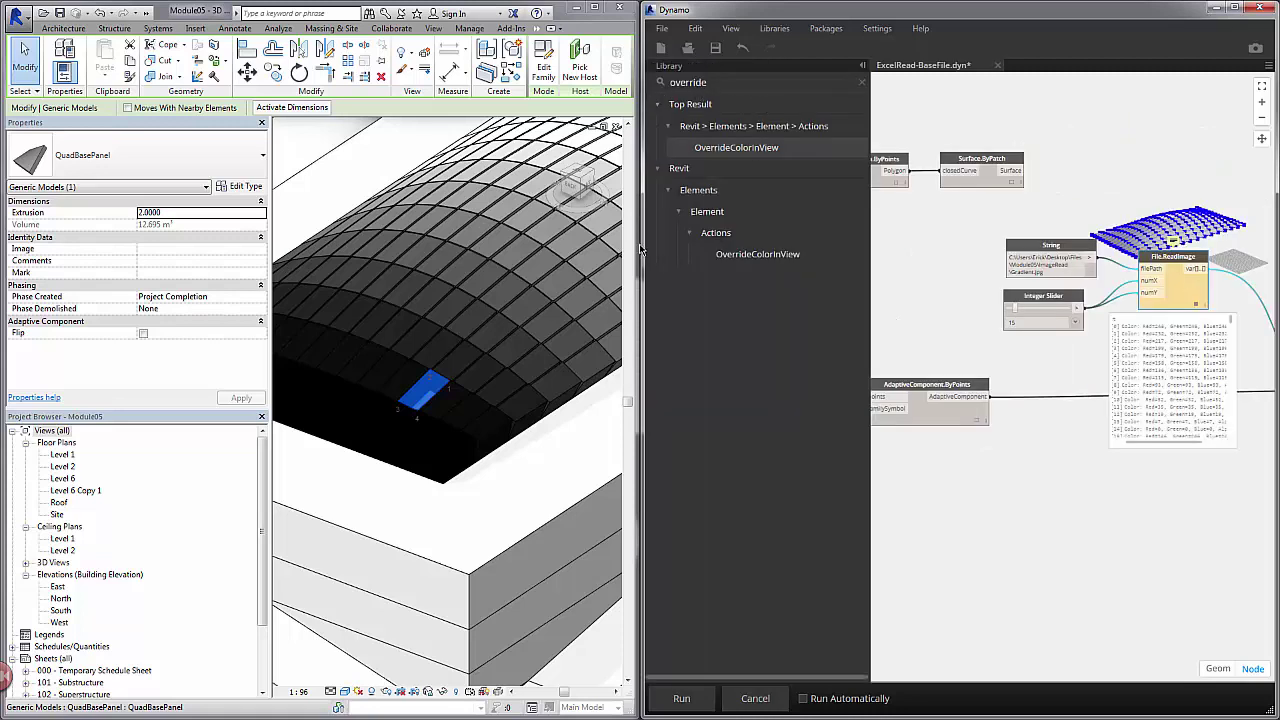
pyautogui.click(659, 79)
pyautogui.write('color')
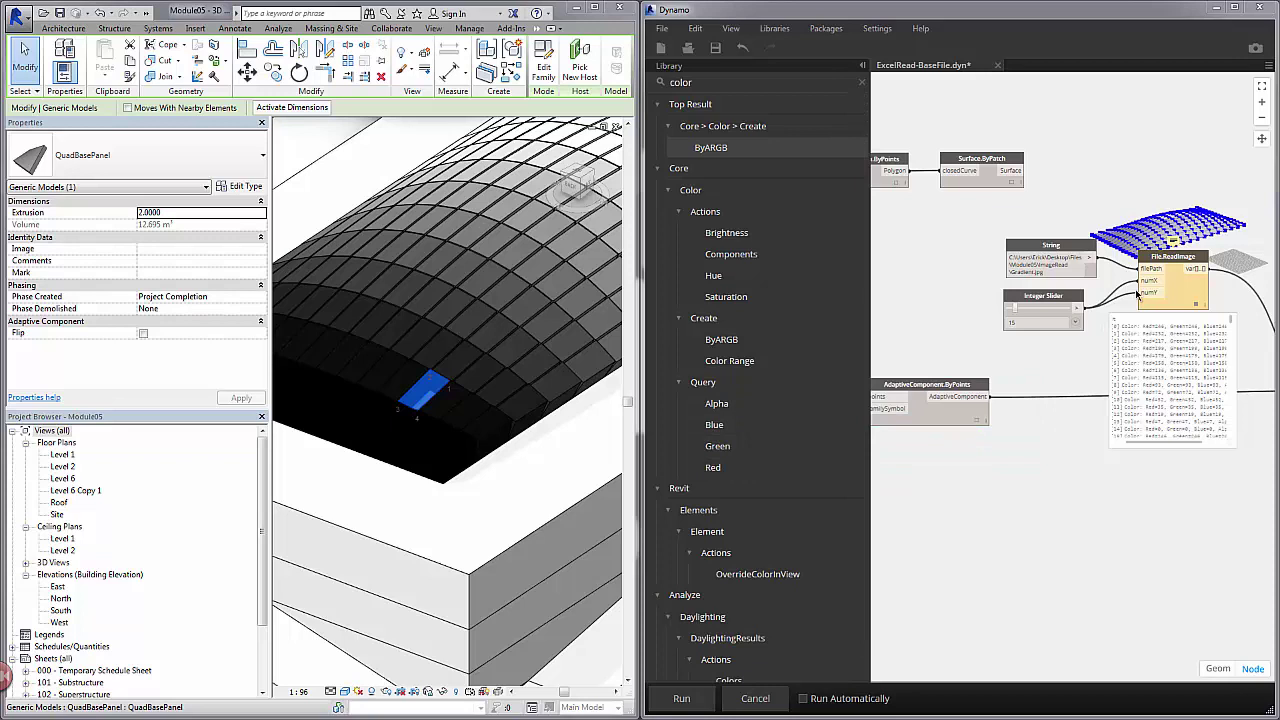
pyautogui.moveTo(1203, 211)
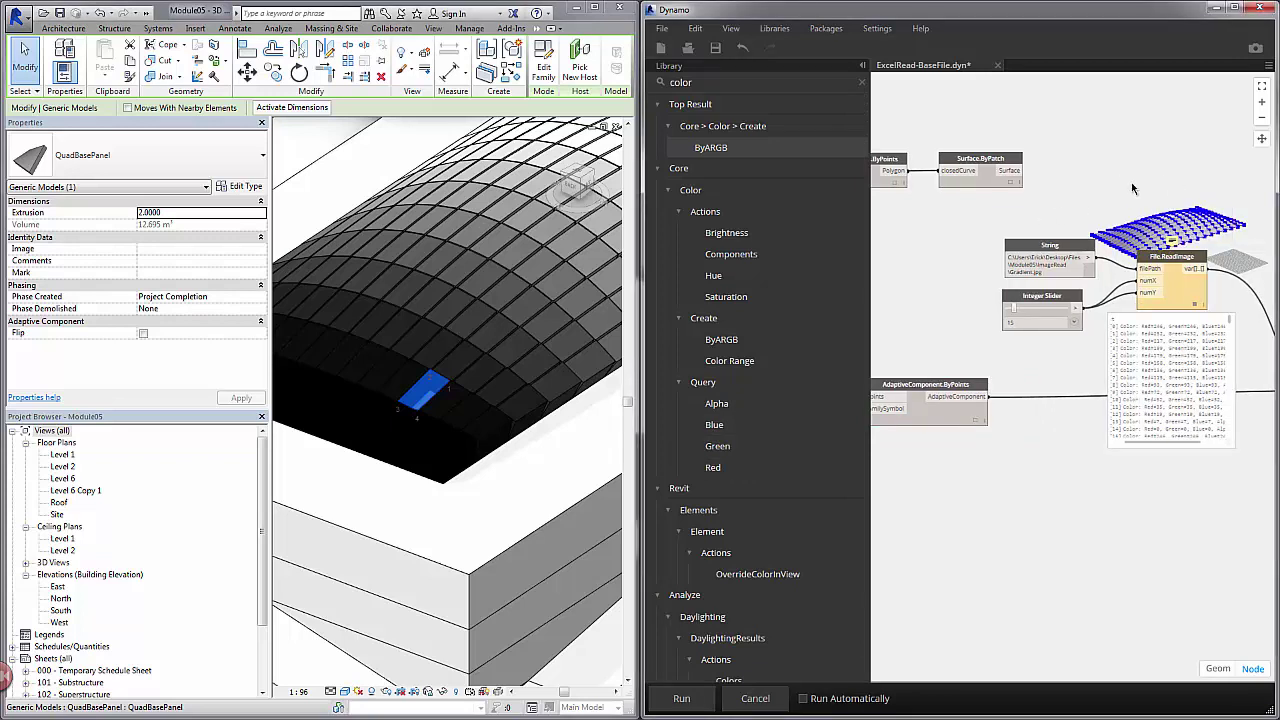
pyautogui.moveTo(1131, 182); pyautogui.dragTo(958, 186, button='middle')
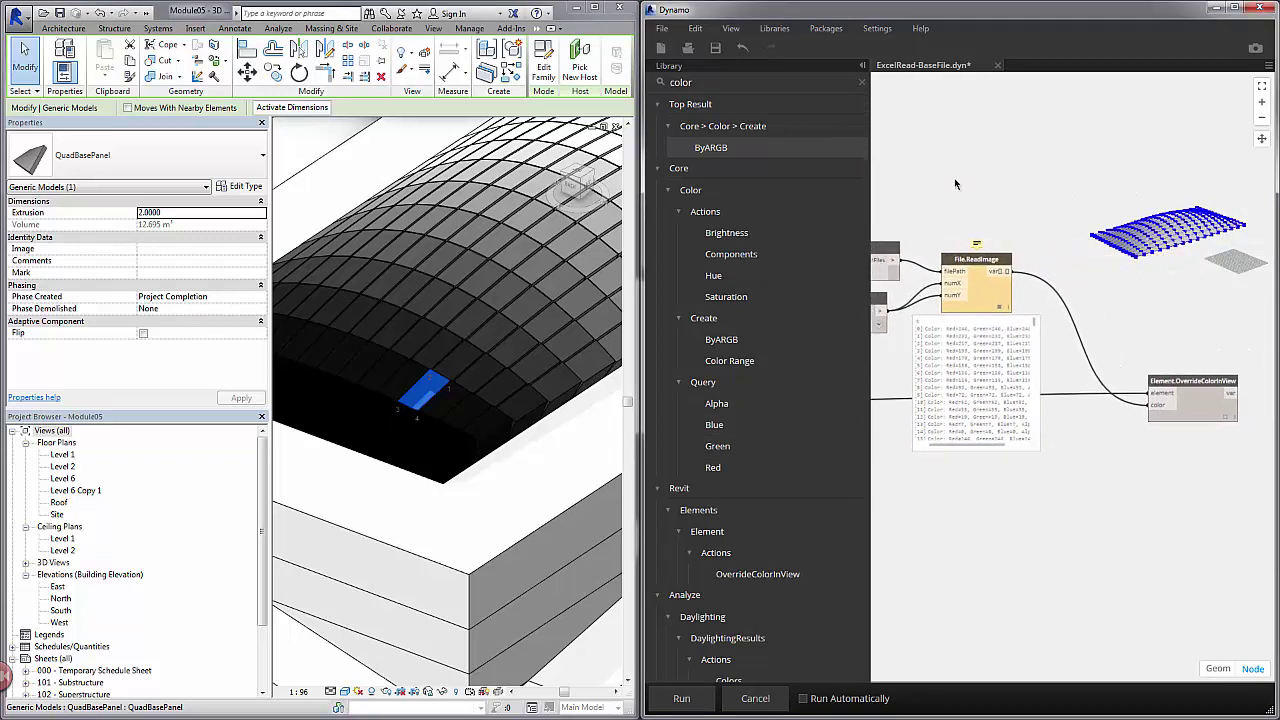
pyautogui.click(729, 242)
pyautogui.moveTo(1064, 339); pyautogui.dragTo(1105, 261)
pyautogui.moveTo(1006, 277); pyautogui.dragTo(1070, 284)
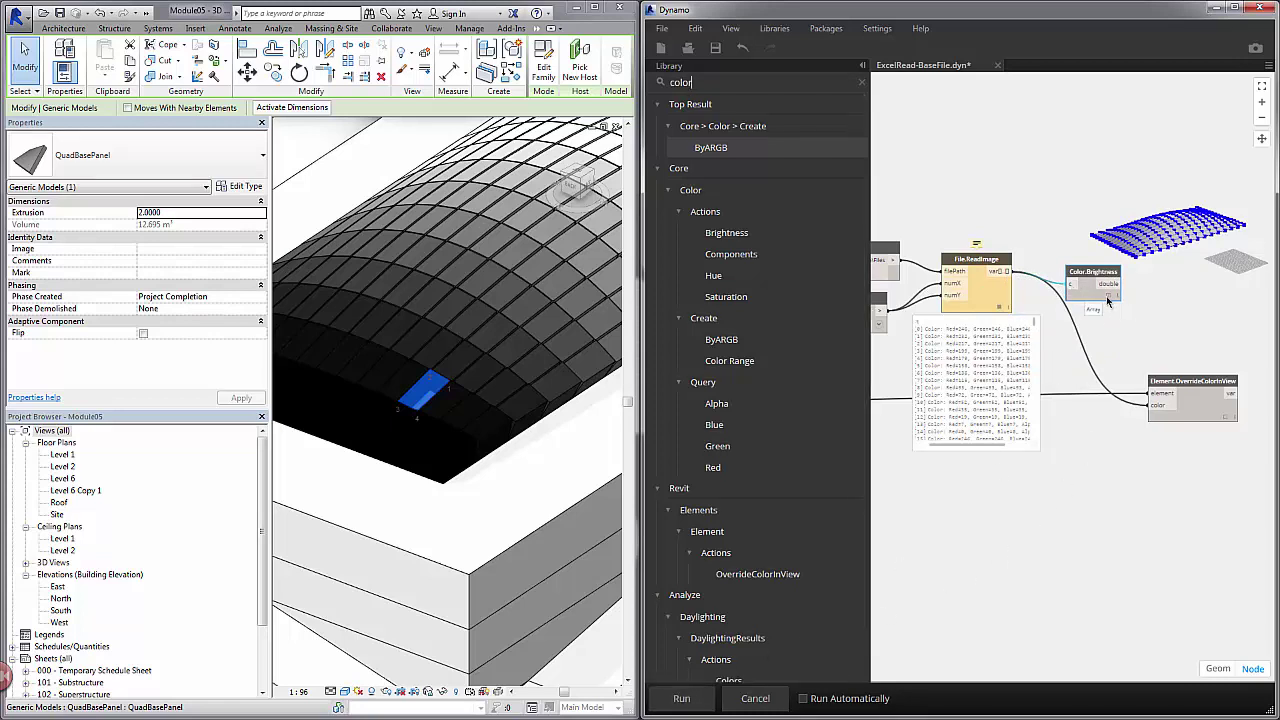
# Examine the list of brightness values output by the Color.Brightness node from start to end.
pyautogui.moveTo(1108, 301)
pyautogui.scroll(4, 1110, 302)
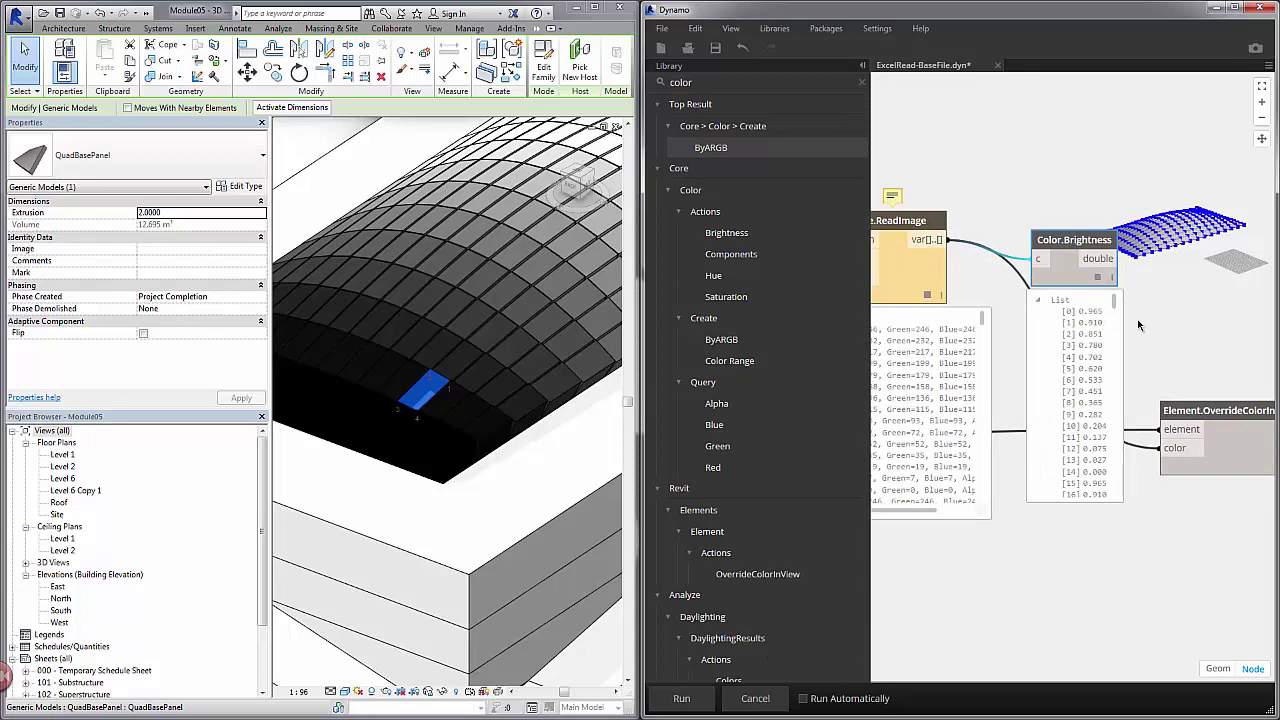
pyautogui.scroll(-5, 1105, 390)
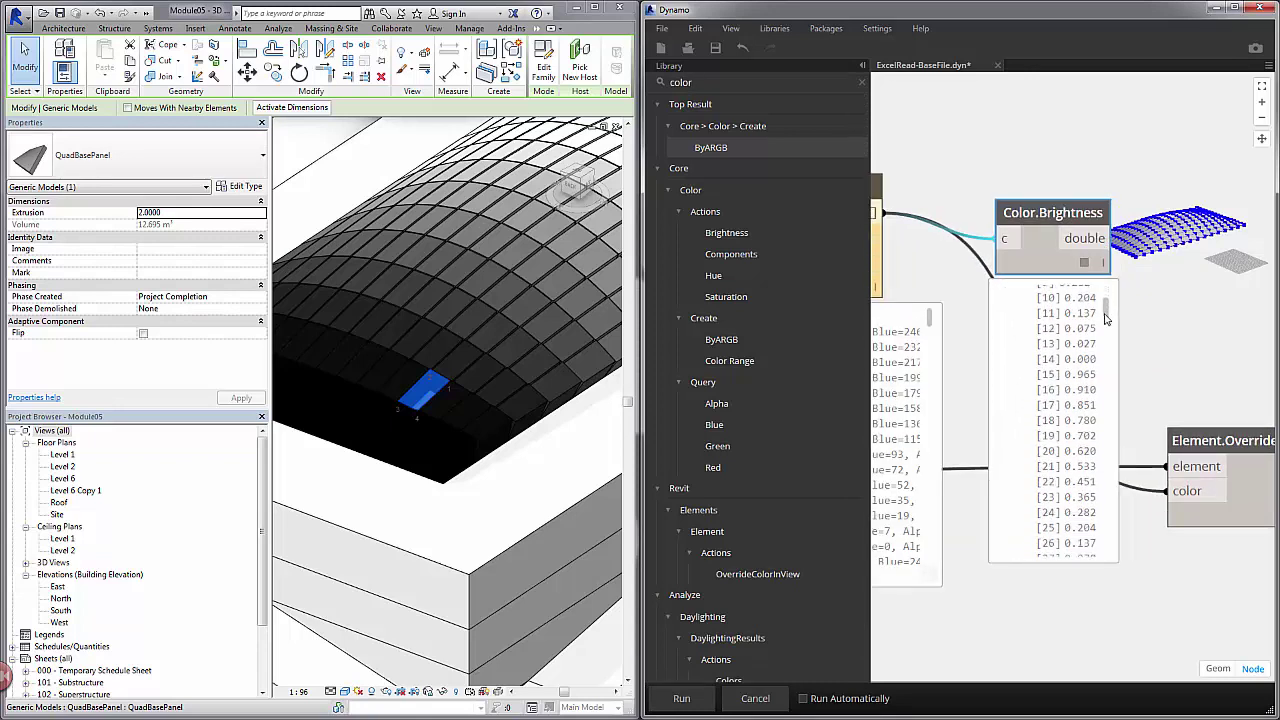
pyautogui.scroll(-20, 1105, 390)
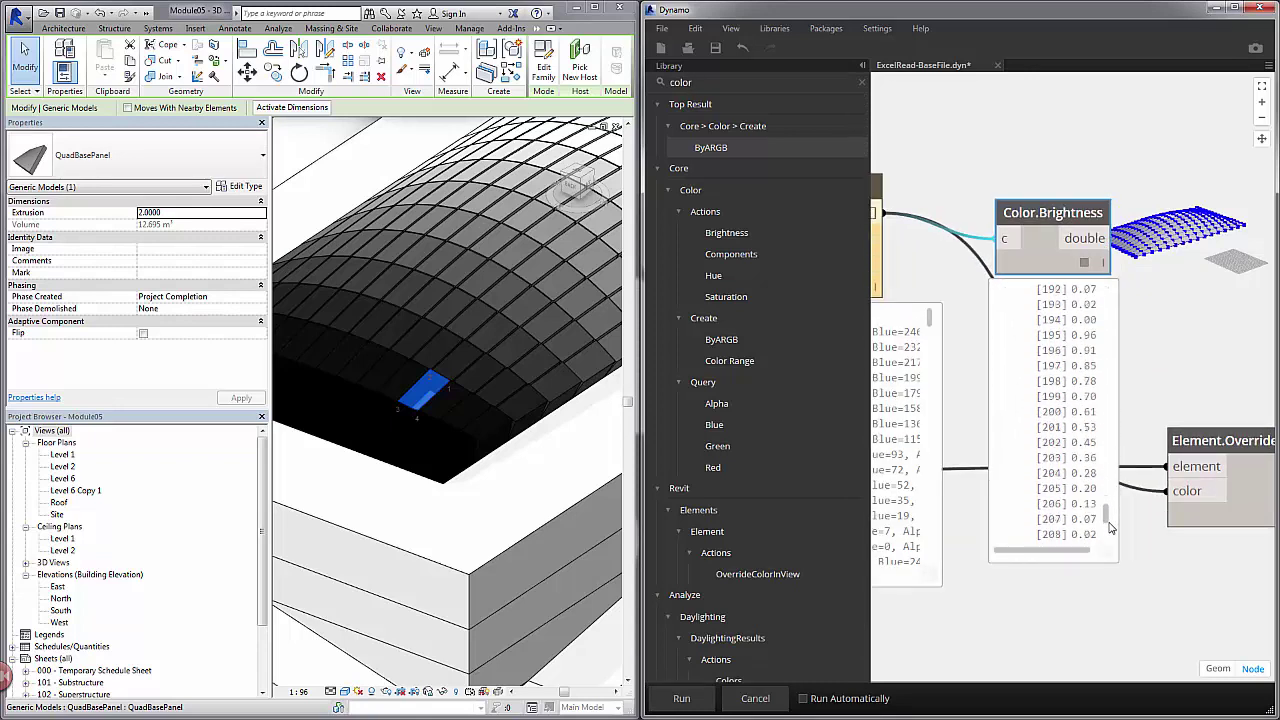
pyautogui.moveTo(1107, 532); pyautogui.dragTo(1129, 282)
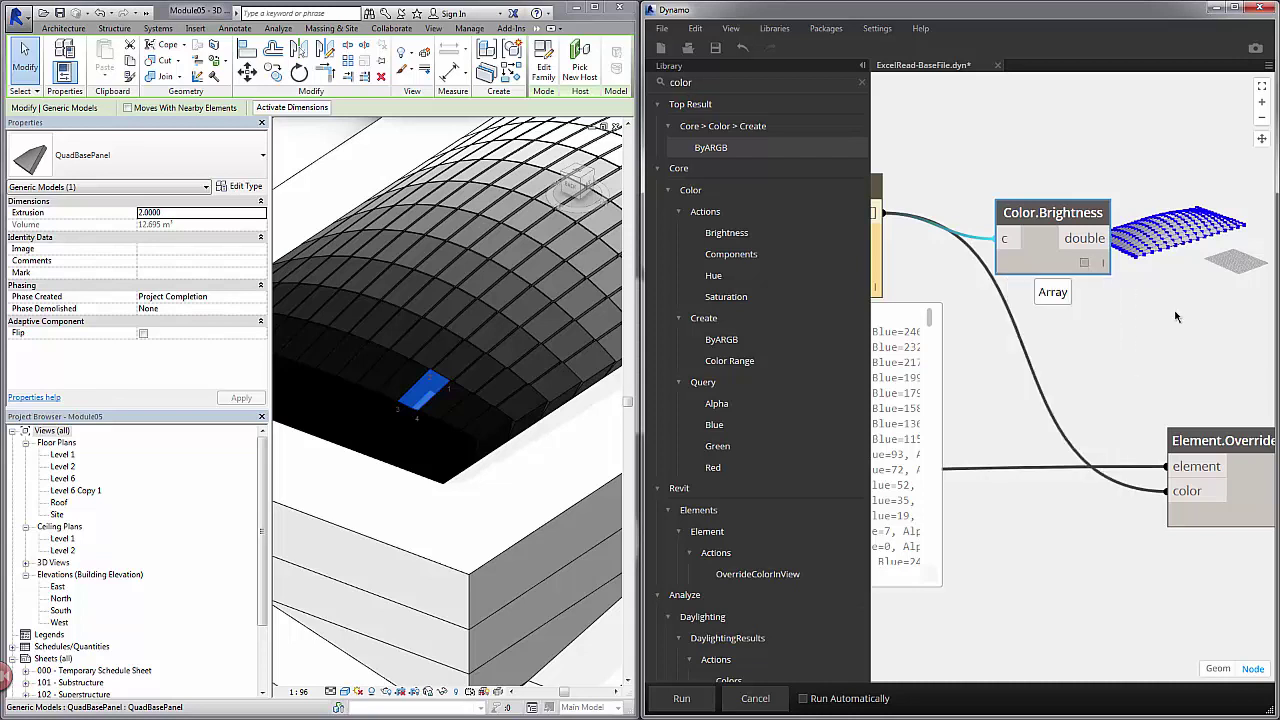
# Space out the graph by moving Element.OverrideColorInView and Color.Brightness farther away from File.ReadImage.
pyautogui.scroll(-5, 1073, 259)
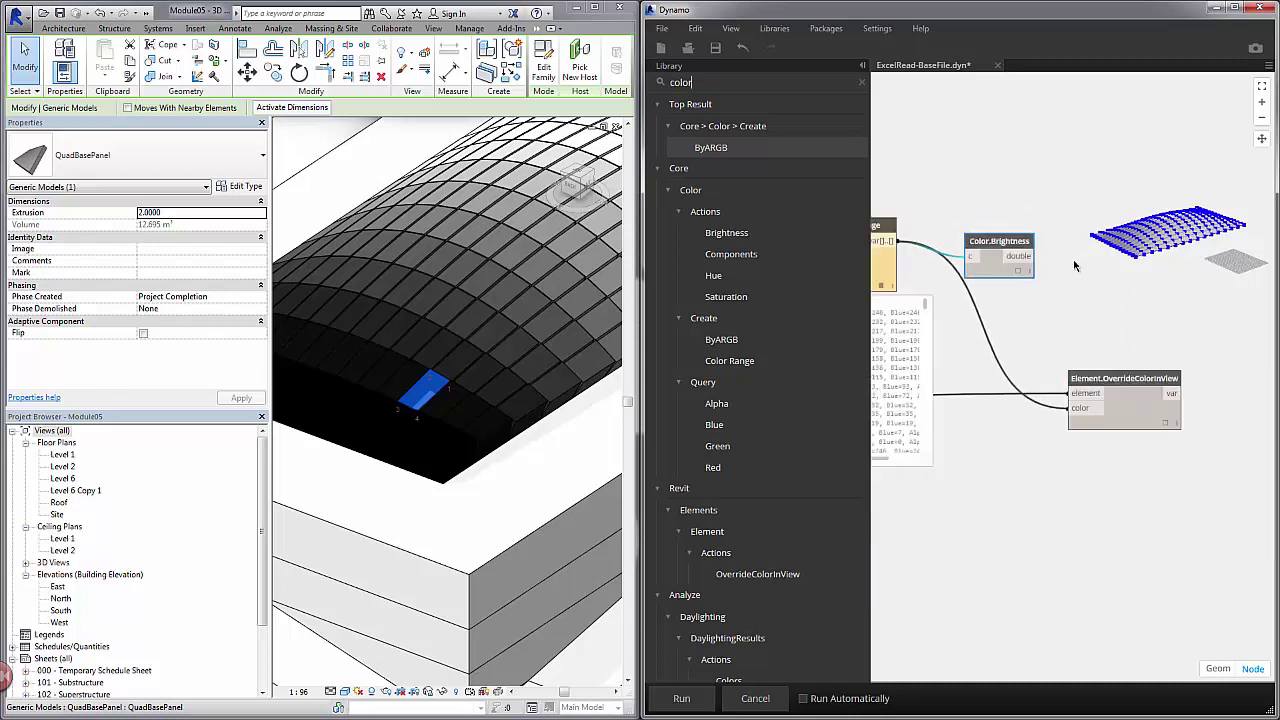
pyautogui.moveTo(1107, 349); pyautogui.dragTo(1247, 356)
pyautogui.scroll(-2, 1246, 355)
pyautogui.moveTo(1179, 272); pyautogui.dragTo(1150, 263, button='middle')
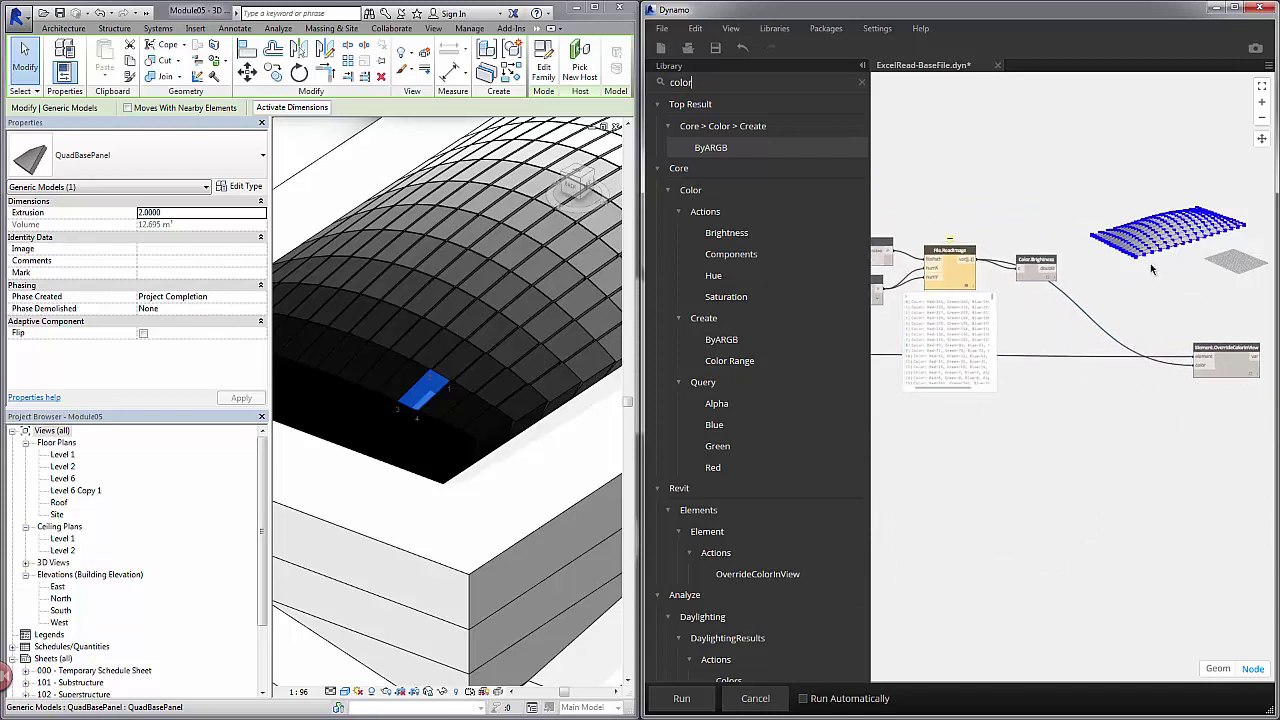
pyautogui.scroll(3, 1215, 294)
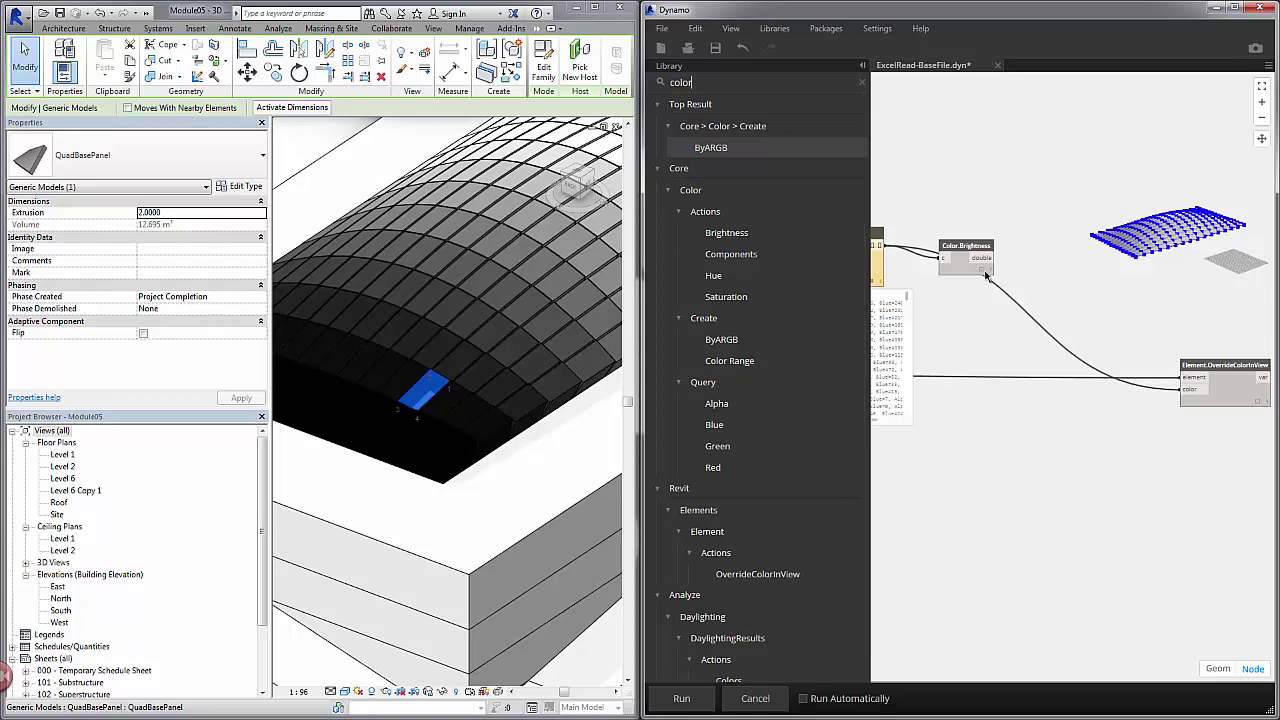
pyautogui.moveTo(963, 248); pyautogui.dragTo(1041, 240)
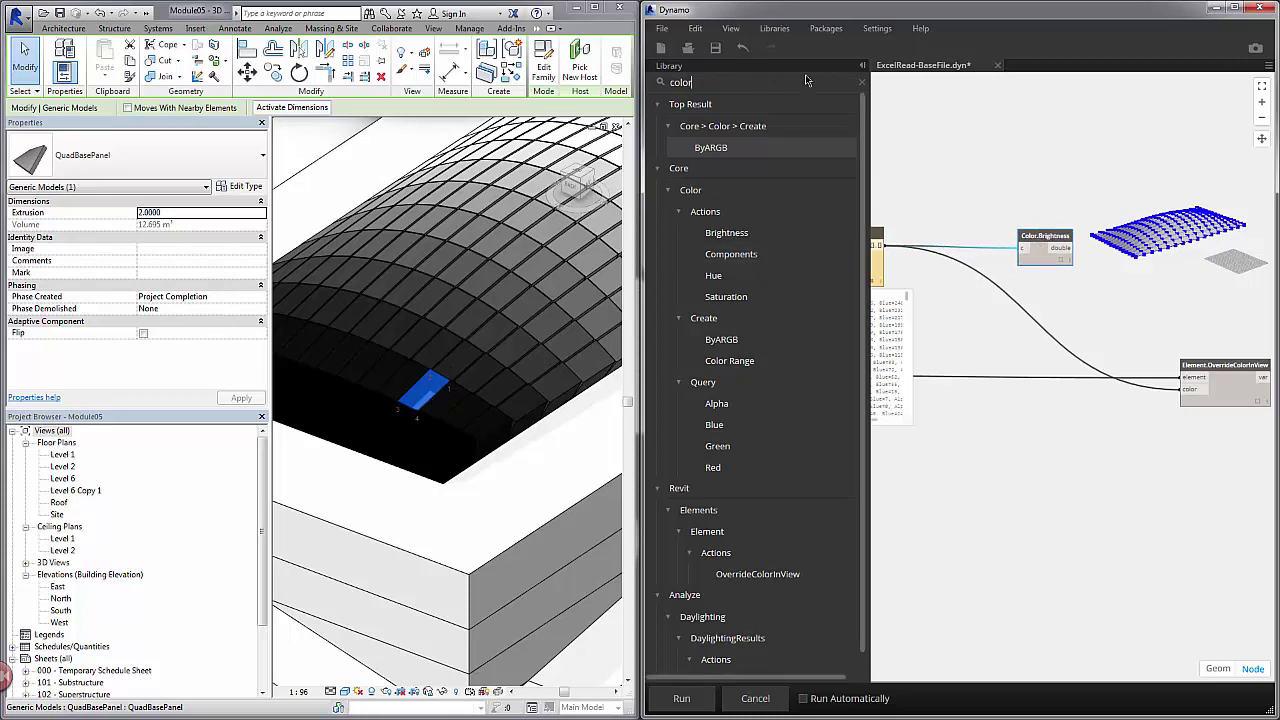
# Add an Element.SetParameterByName node beyond Color.Brightness and arrange it clear of Element.OverrideColorInView.
pyautogui.click(862, 82)
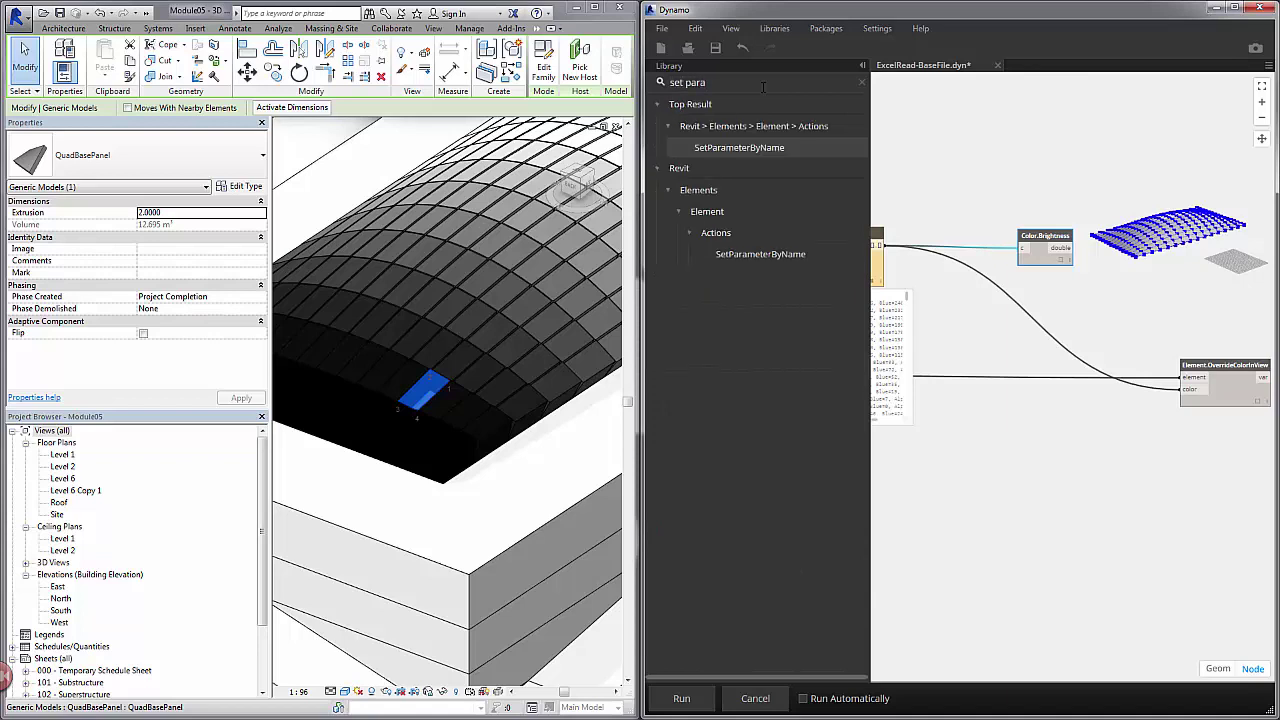
pyautogui.click(697, 152)
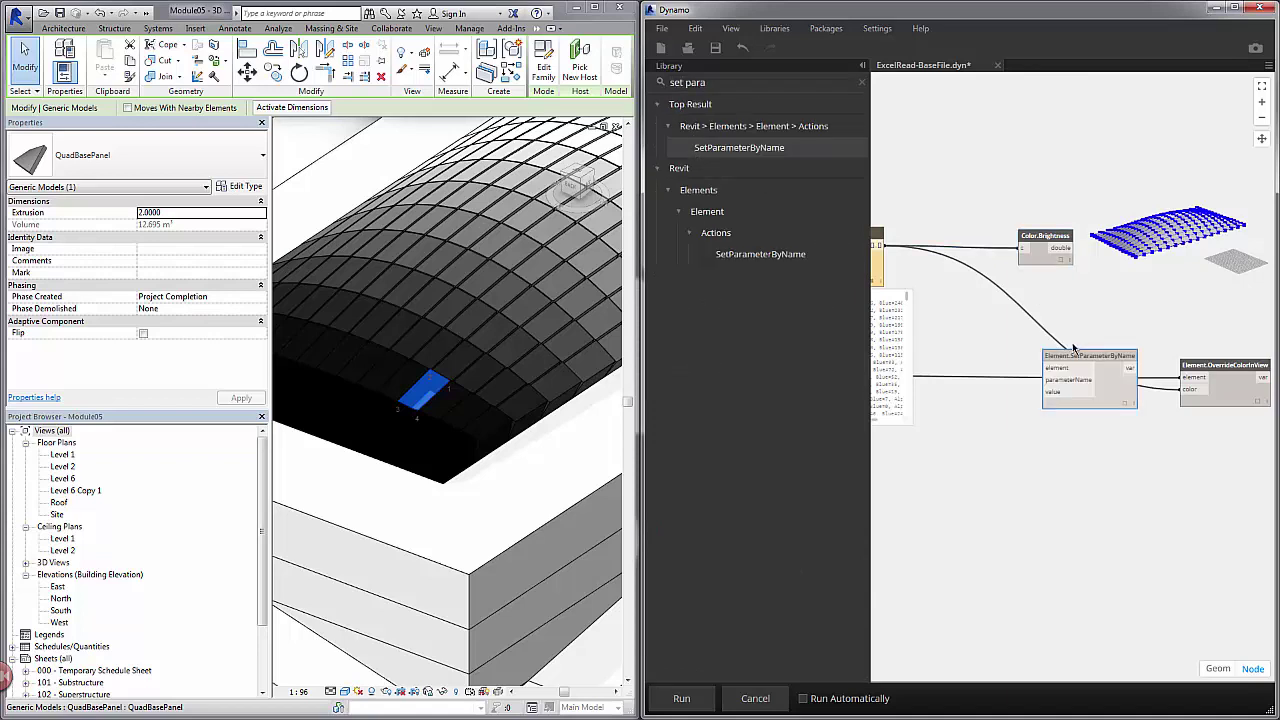
pyautogui.moveTo(1069, 358); pyautogui.dragTo(1225, 330)
pyautogui.scroll(-4, 1022, 358)
pyautogui.scroll(3, 1225, 330)
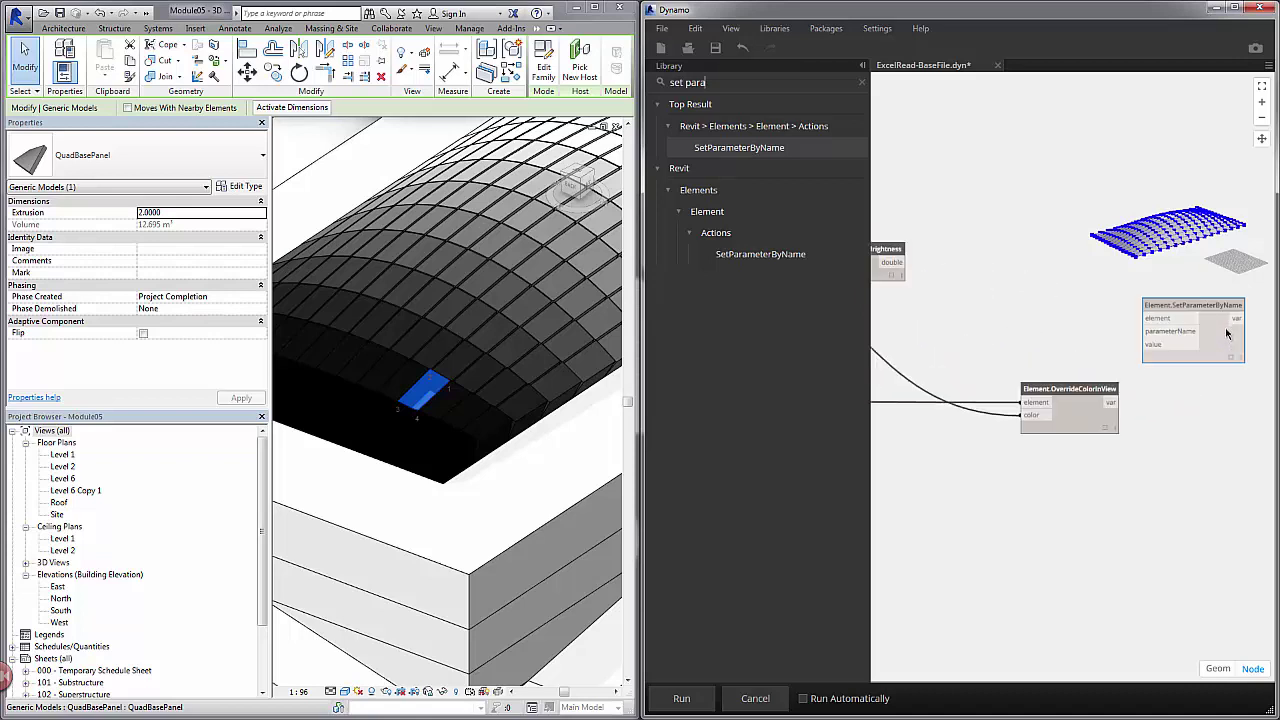
pyautogui.moveTo(1101, 383); pyautogui.dragTo(988, 385)
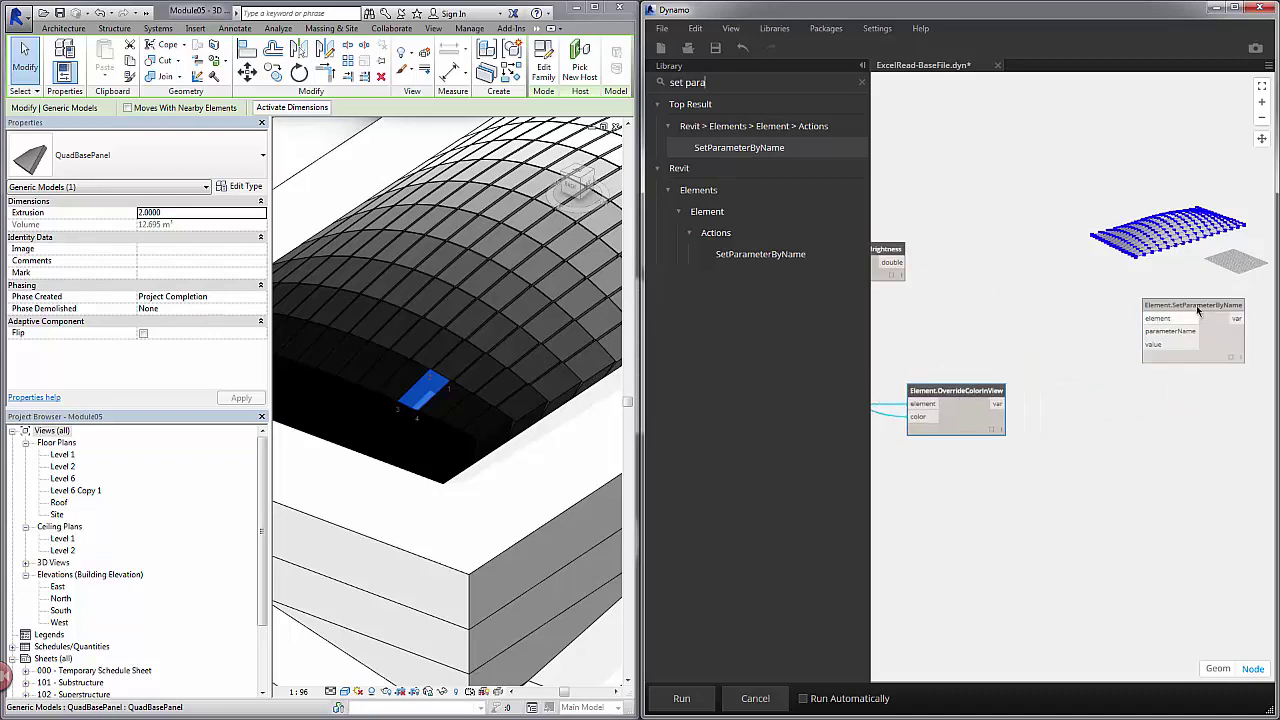
pyautogui.moveTo(1174, 303); pyautogui.dragTo(1148, 296)
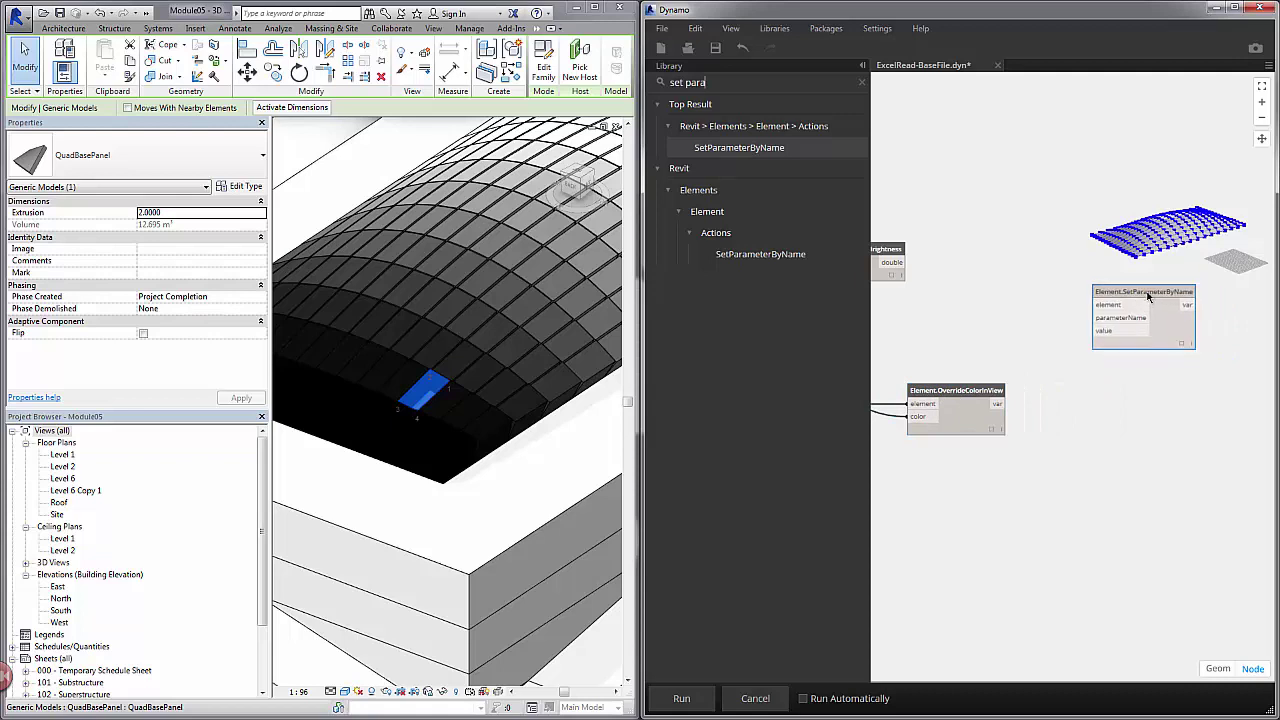
# Add a String node ahead of Element.SetParameterByName and set its text to "Extrusion".
pyautogui.click(862, 82)
pyautogui.write('str')
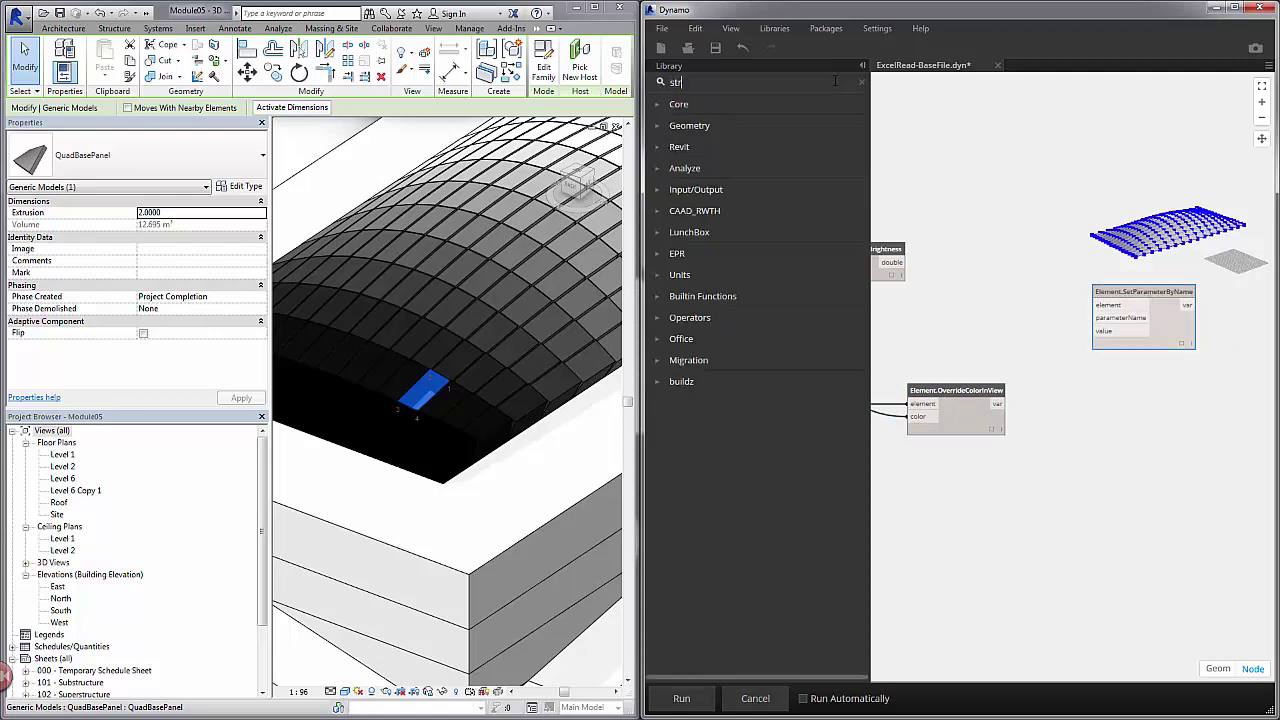
pyautogui.write('ing')
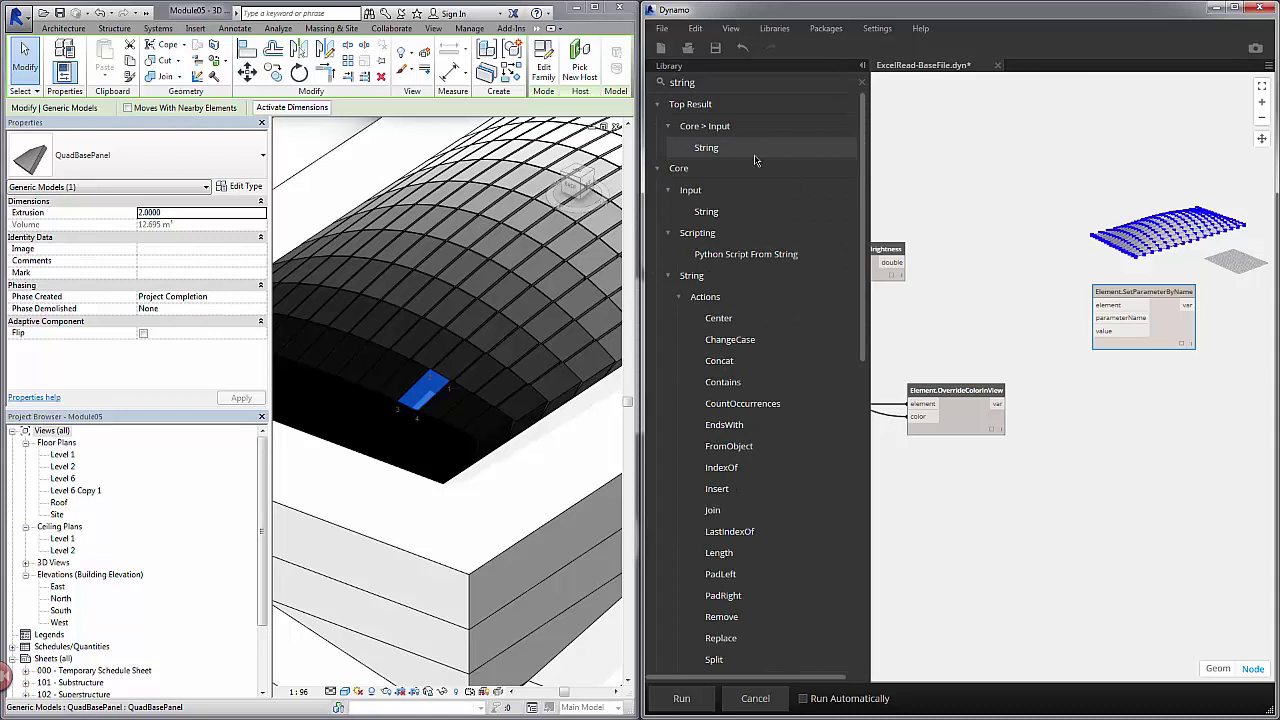
pyautogui.click(754, 160)
pyautogui.moveTo(1071, 383); pyautogui.dragTo(990, 345)
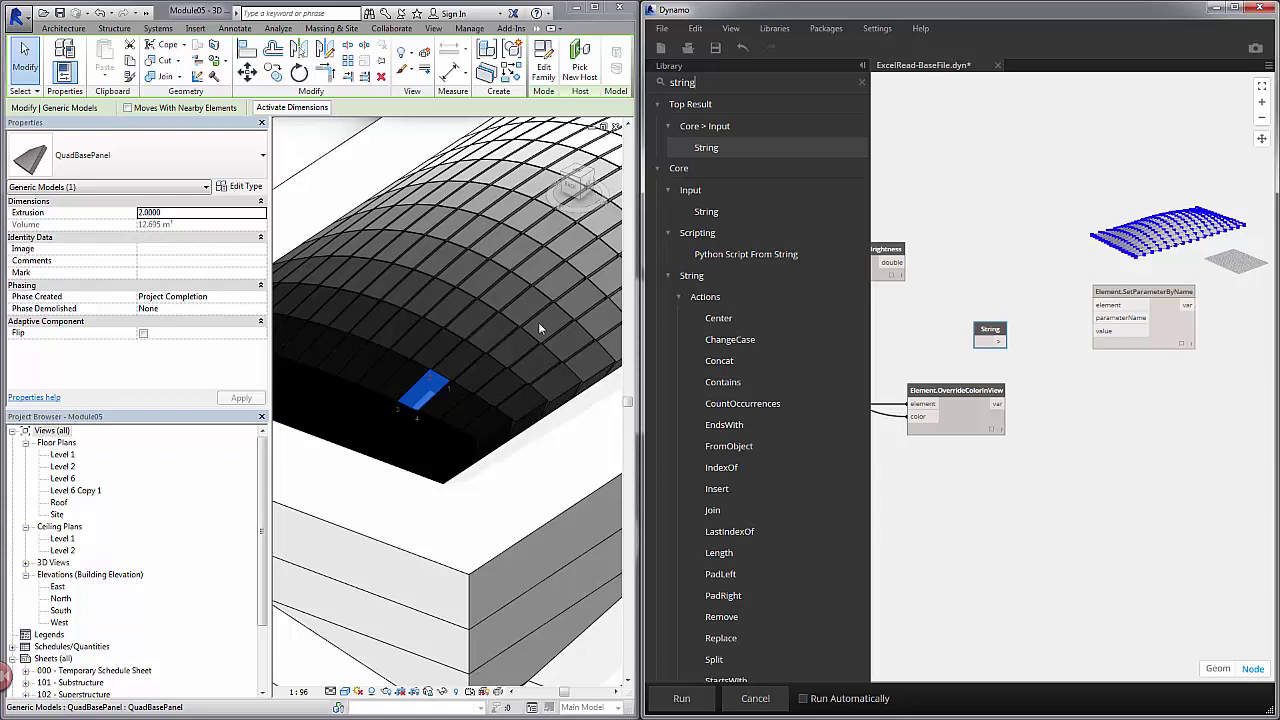
pyautogui.click(985, 340)
pyautogui.write('Extrusion')
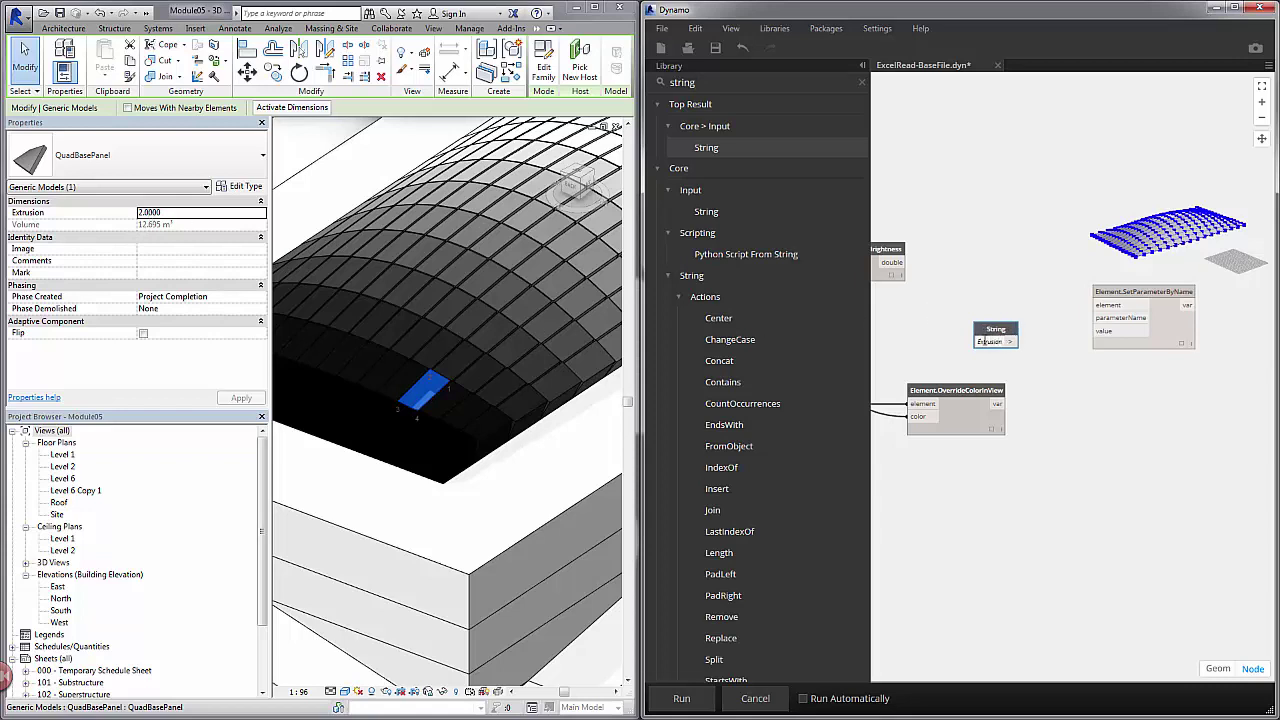
pyautogui.click(1036, 276)
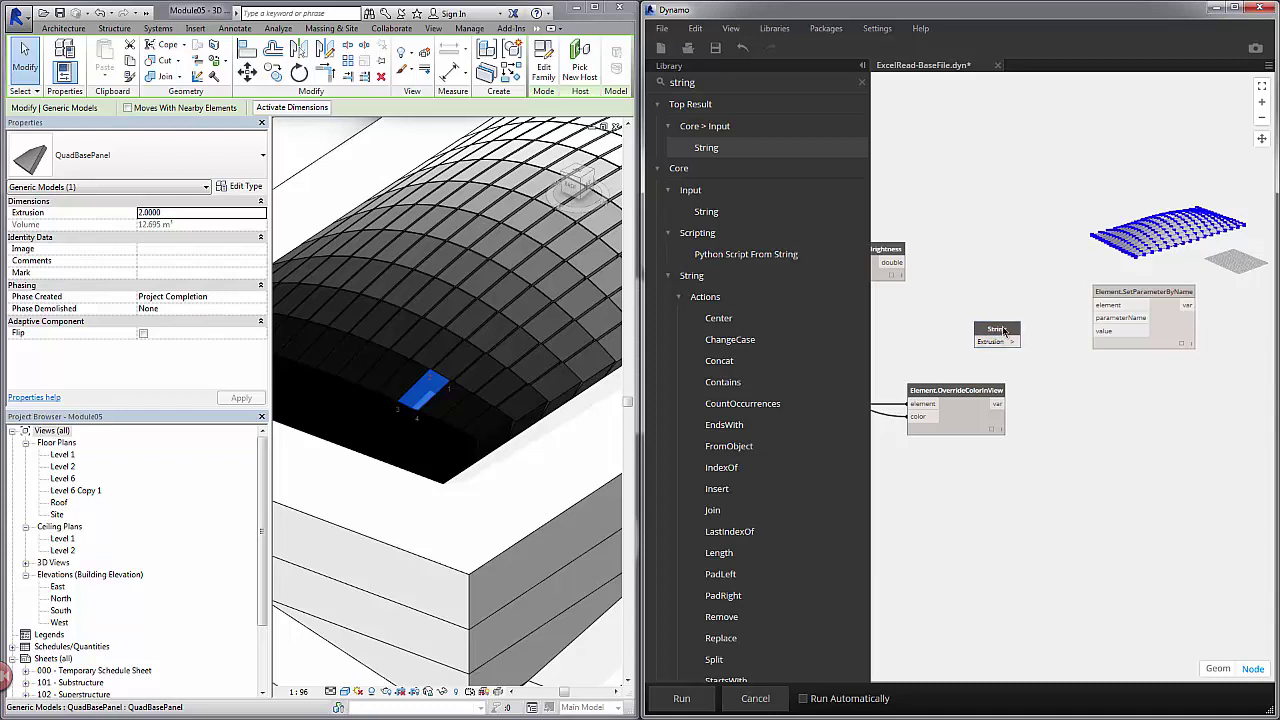
# Connect the Extrusion string to the parameterName input of Element.SetParameterByName, and line up Element.OverrideColorInView beneath that node.
pyautogui.moveTo(1004, 330); pyautogui.dragTo(1109, 361)
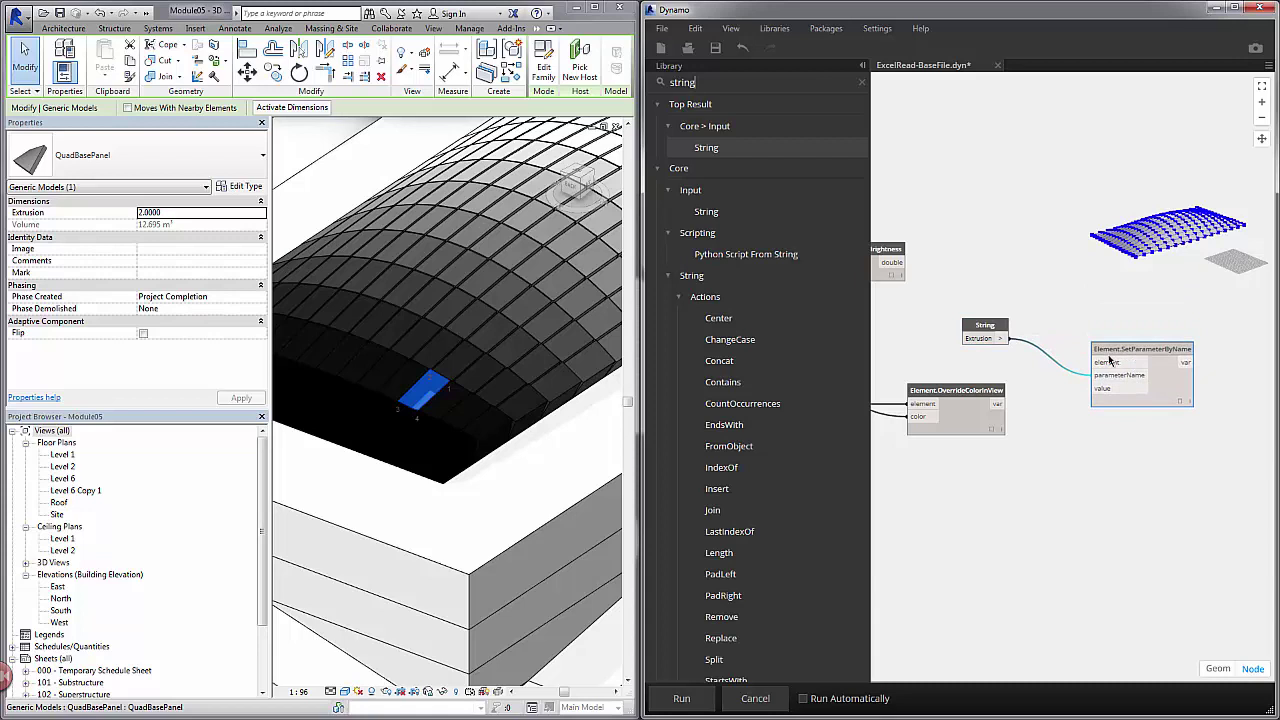
pyautogui.moveTo(947, 397); pyautogui.dragTo(1127, 458)
pyautogui.moveTo(1040, 406); pyautogui.dragTo(1115, 383, button='middle')
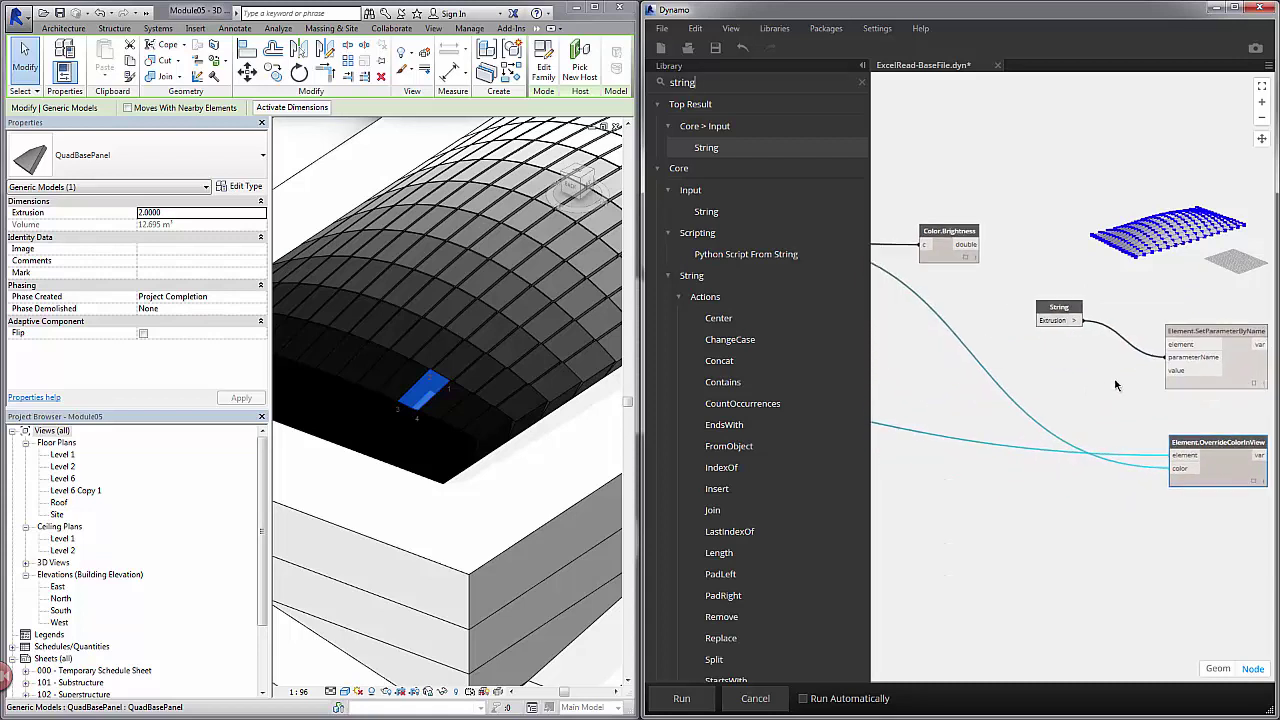
# Move AdaptiveComponent.ByPoints closer and connect its output to the element input of Element.SetParameterByName.
pyautogui.scroll(-2, 1115, 384)
pyautogui.moveTo(1028, 374); pyautogui.dragTo(1111, 366, button='middle')
pyautogui.scroll(-1, 914, 340)
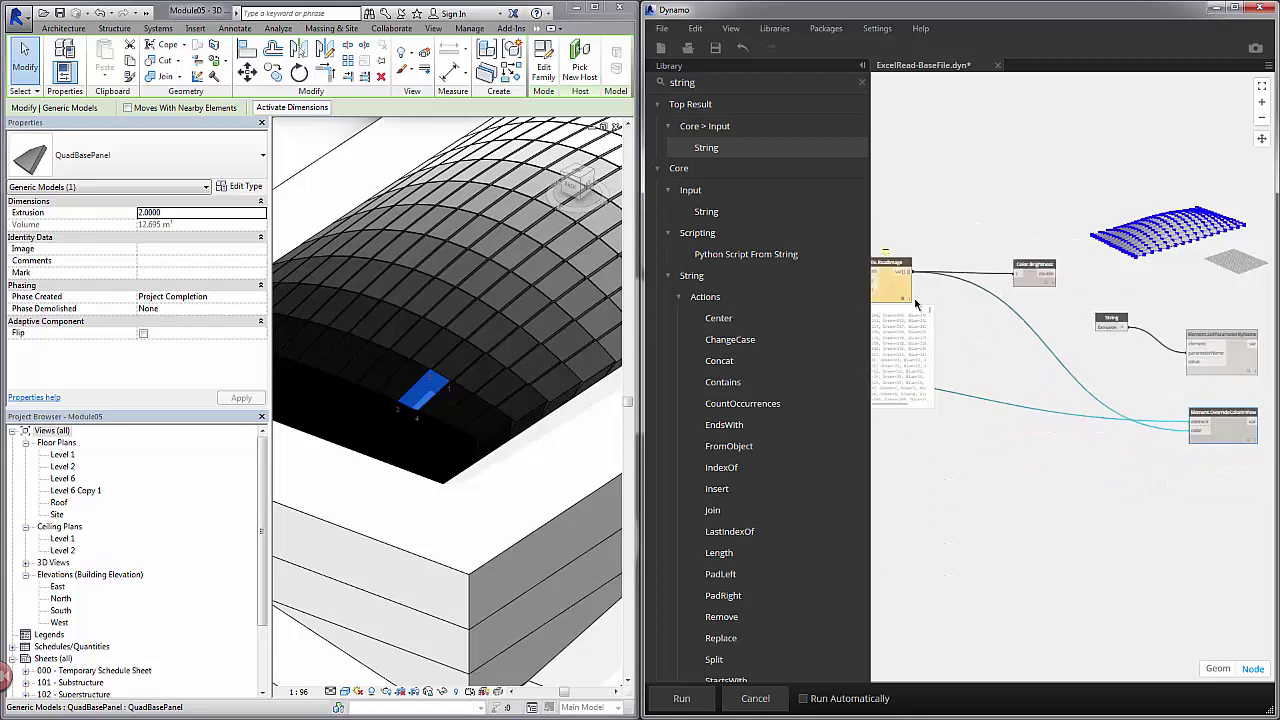
pyautogui.moveTo(905, 302); pyautogui.dragTo(1068, 279, button='middle')
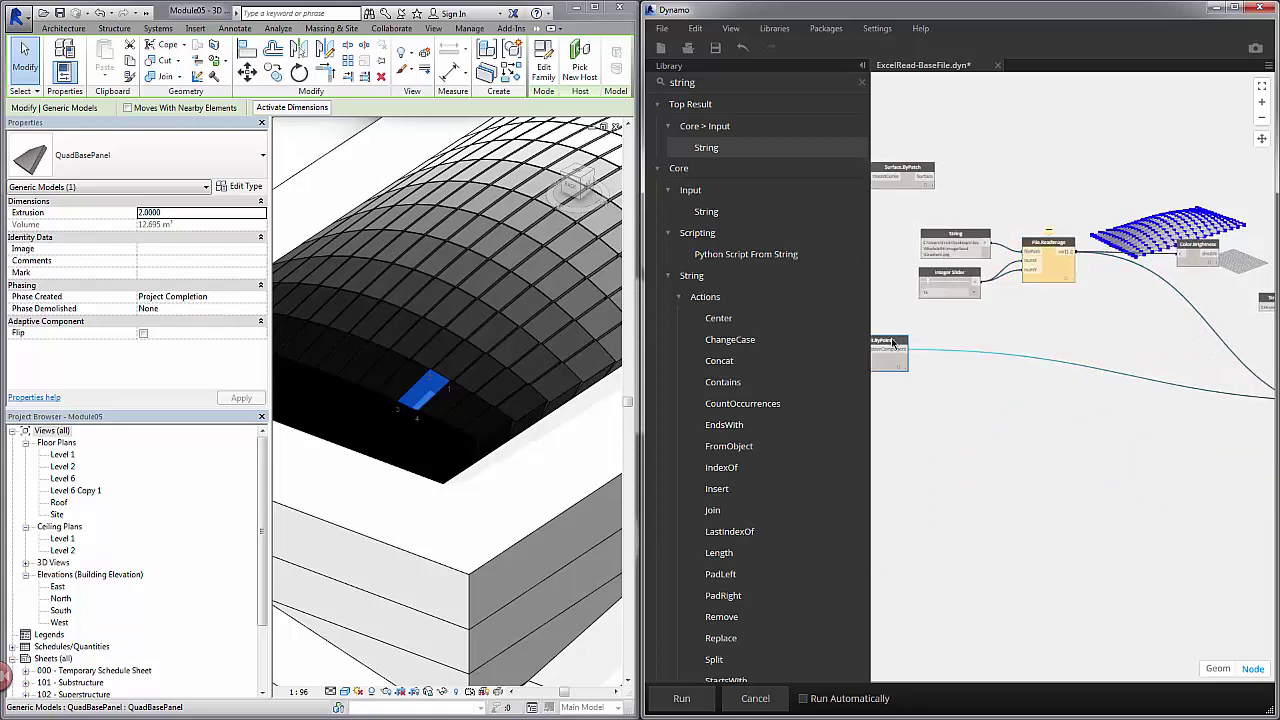
pyautogui.moveTo(893, 343); pyautogui.dragTo(1064, 347)
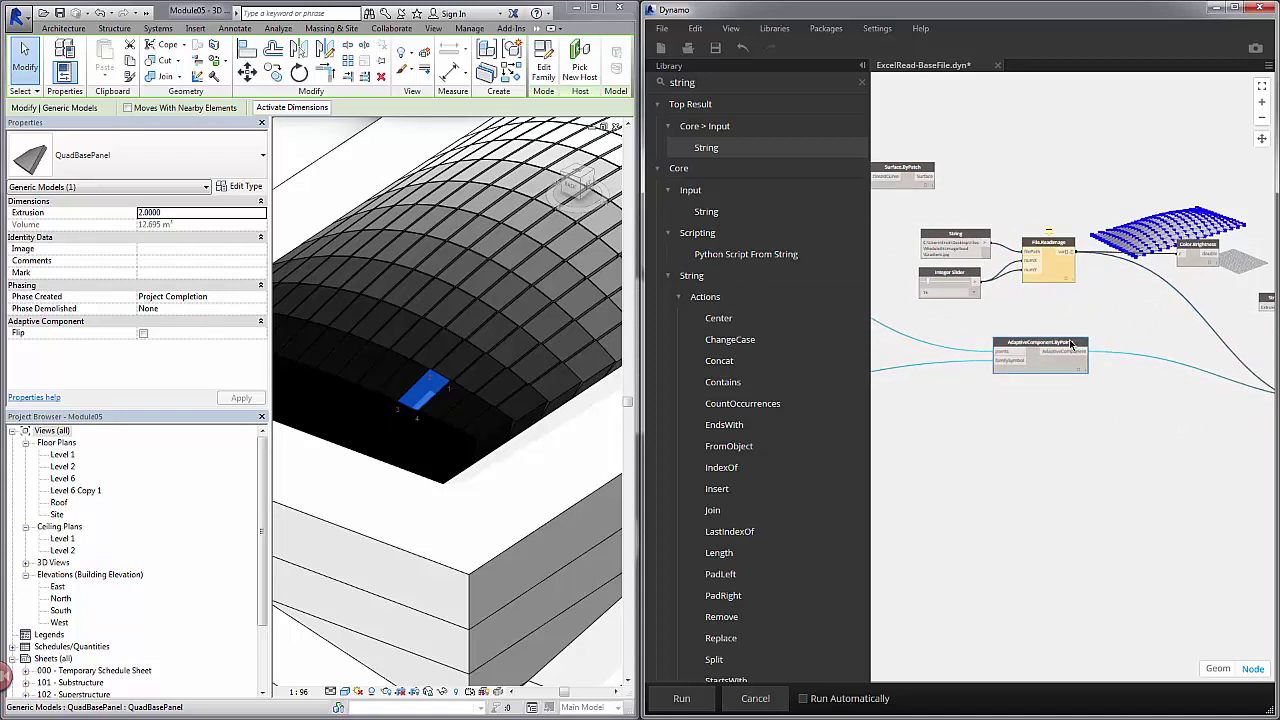
pyautogui.moveTo(1198, 364); pyautogui.dragTo(1045, 344, button='middle')
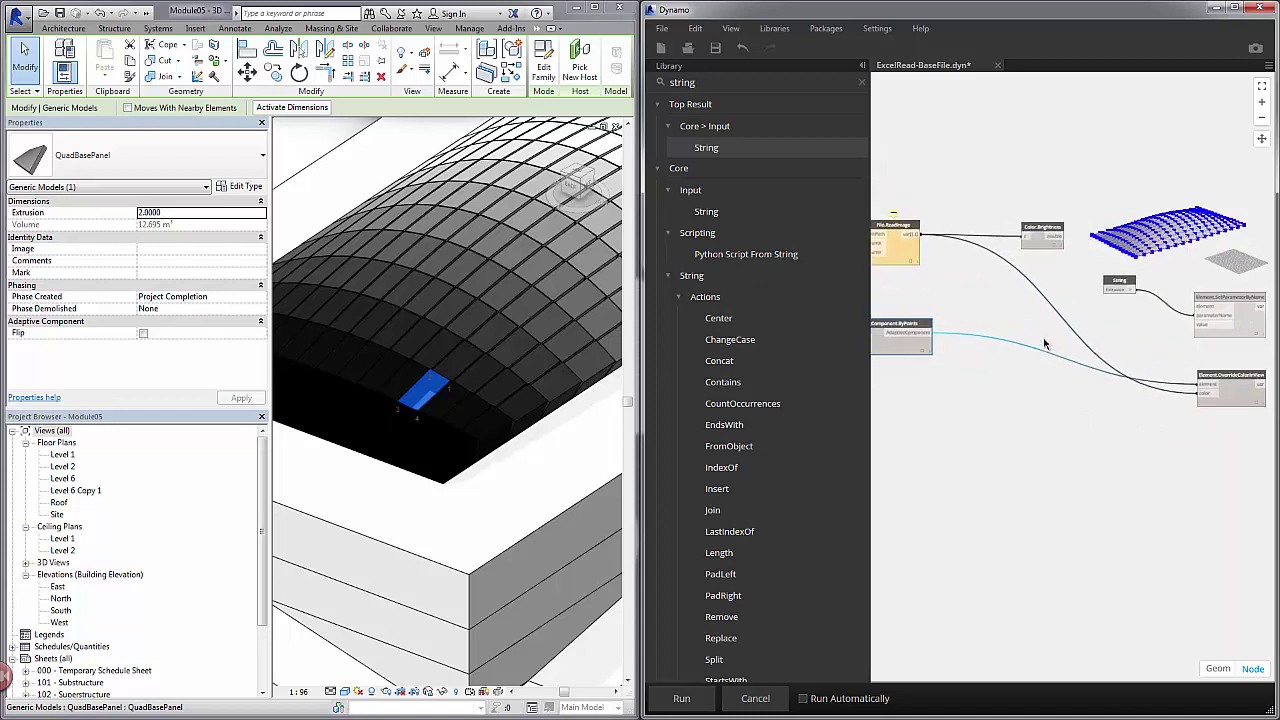
pyautogui.click(931, 333)
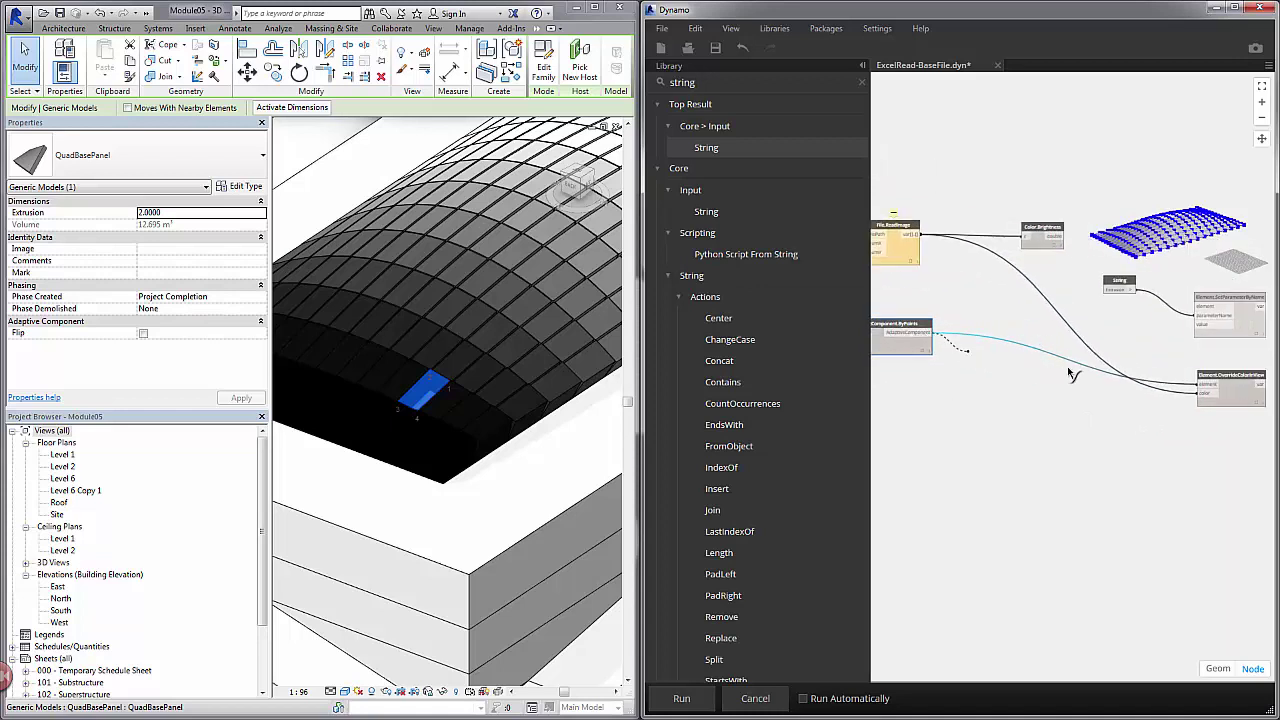
pyautogui.click(1212, 311)
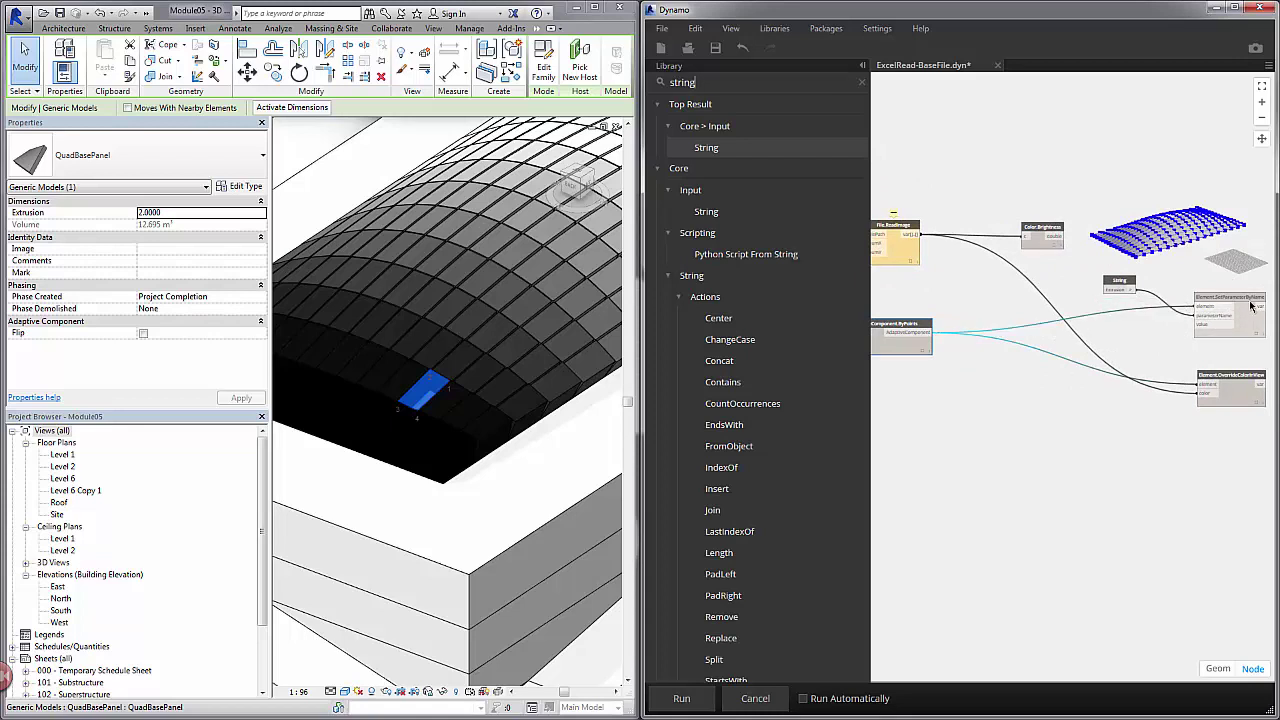
# Connect the Color.Brightness output to the value input of Element.SetParameterByName and run the graph.
pyautogui.scroll(3, 1250, 306)
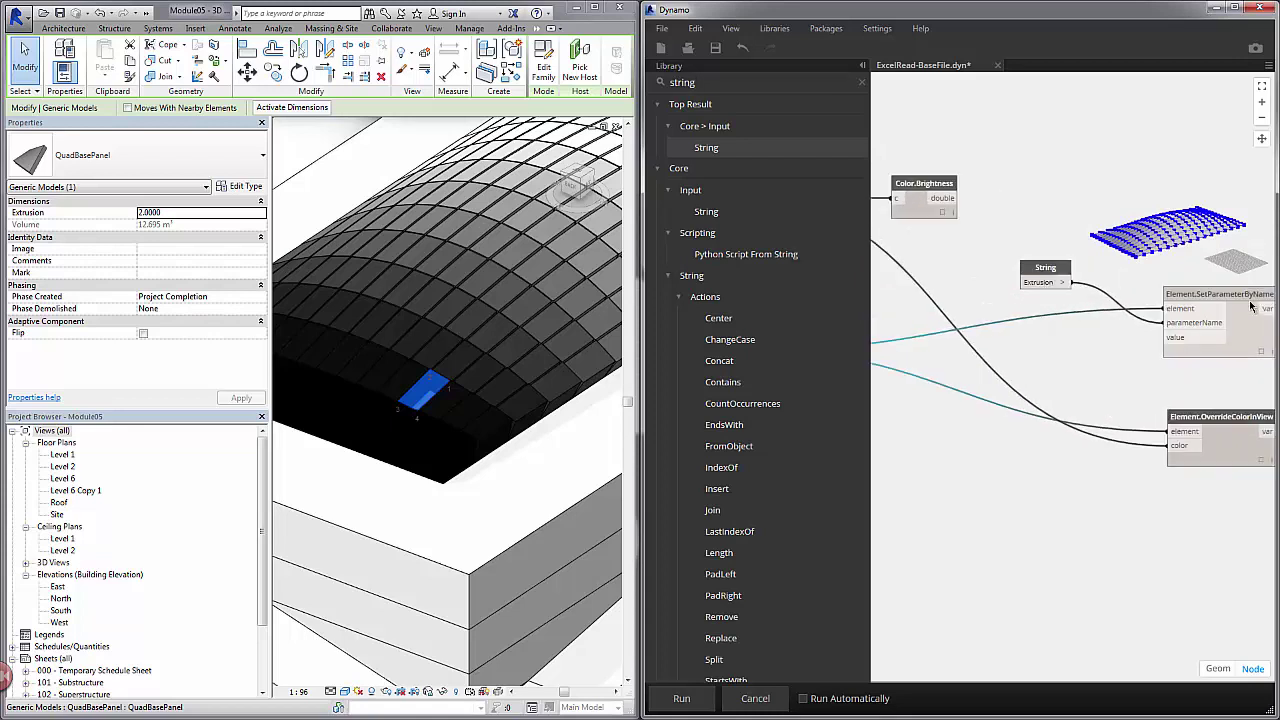
pyautogui.click(943, 199)
pyautogui.click(1168, 338)
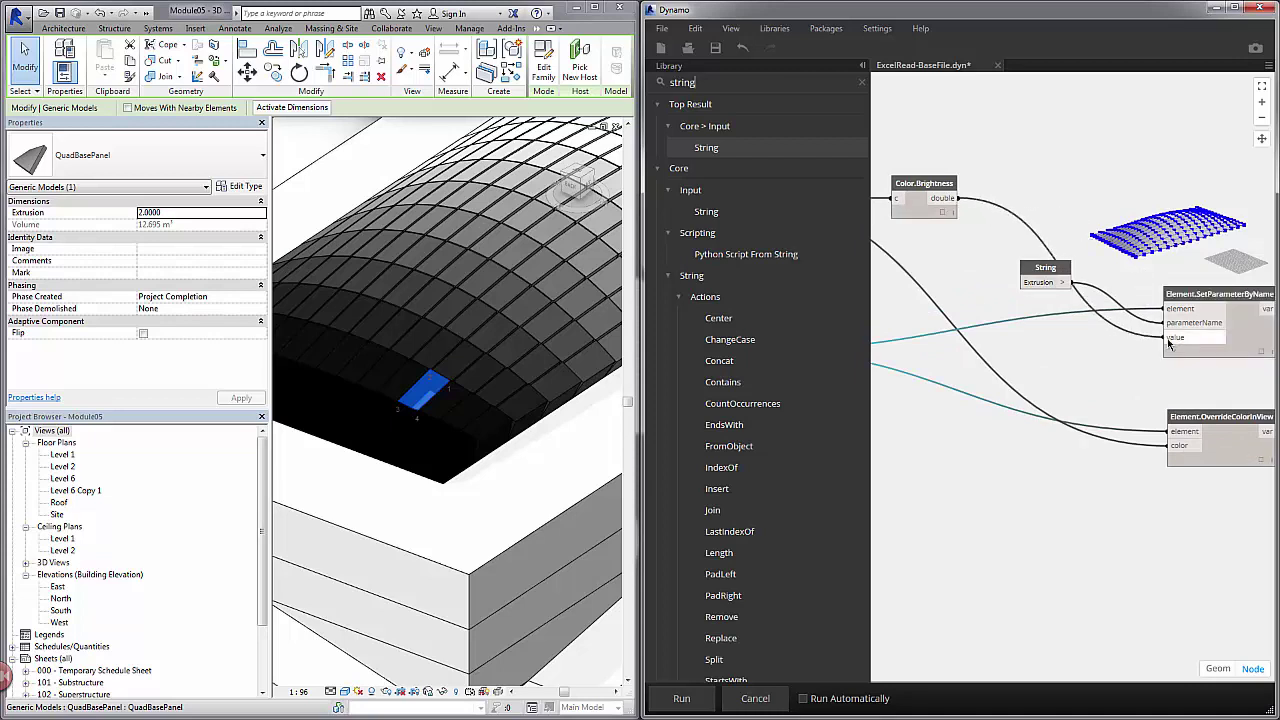
pyautogui.moveTo(1182, 252); pyautogui.dragTo(1125, 252, button='middle')
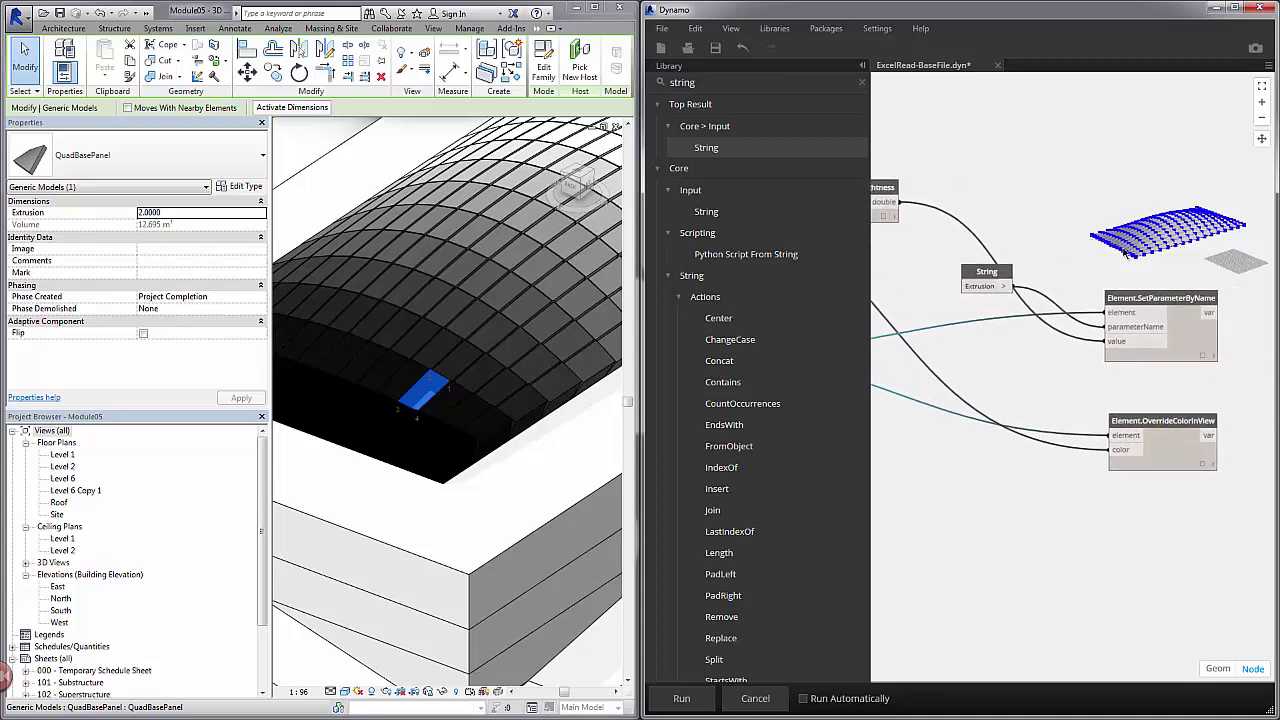
pyautogui.scroll(3, 478, 364)
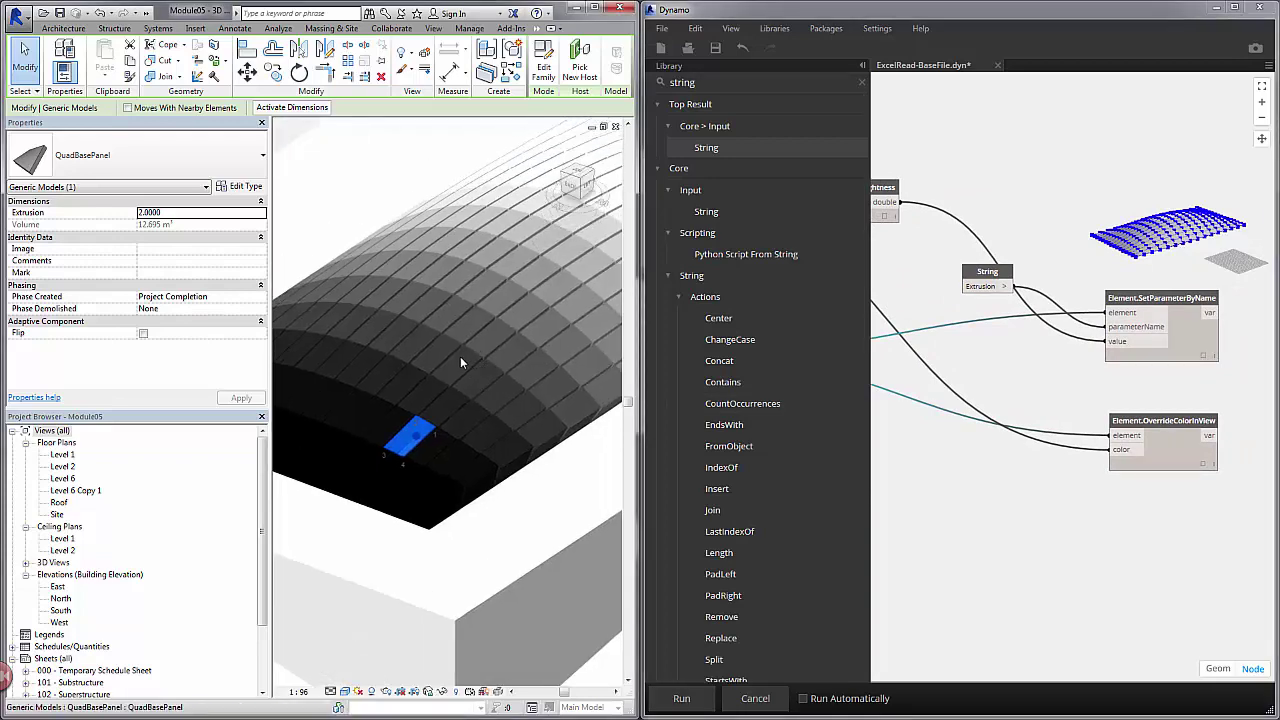
pyautogui.scroll(-5, 444, 350)
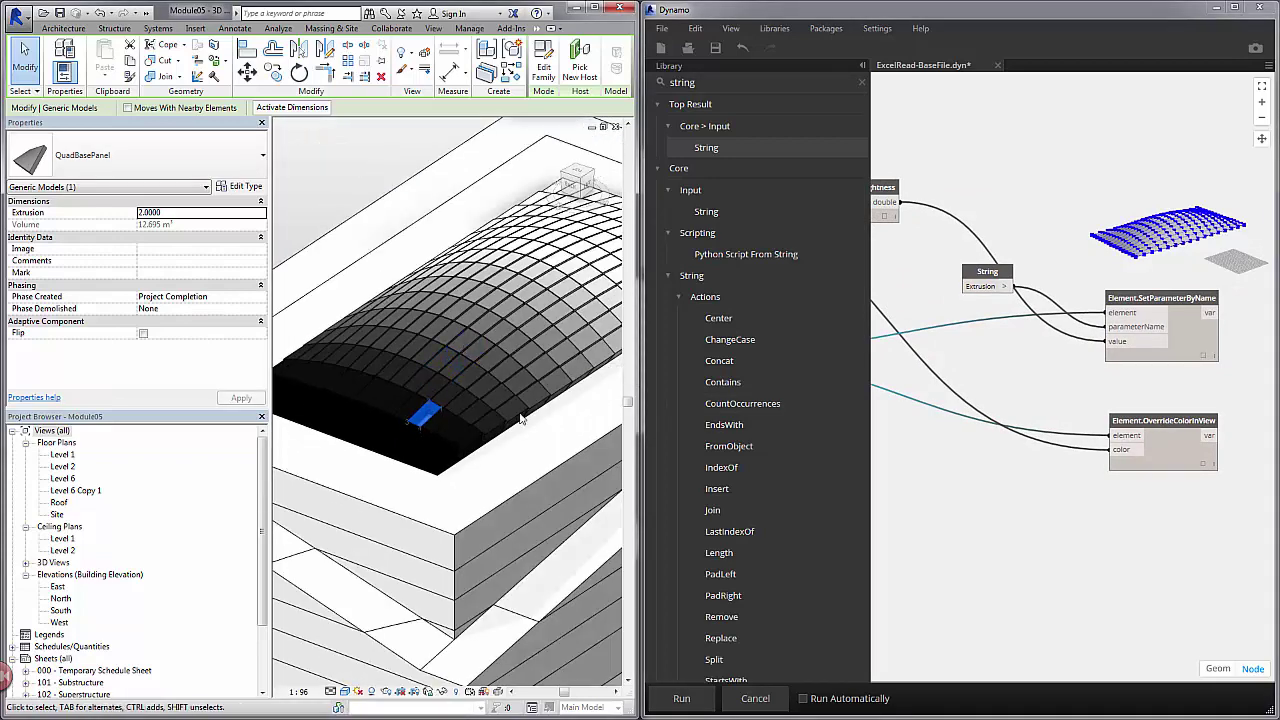
pyautogui.click(671, 699)
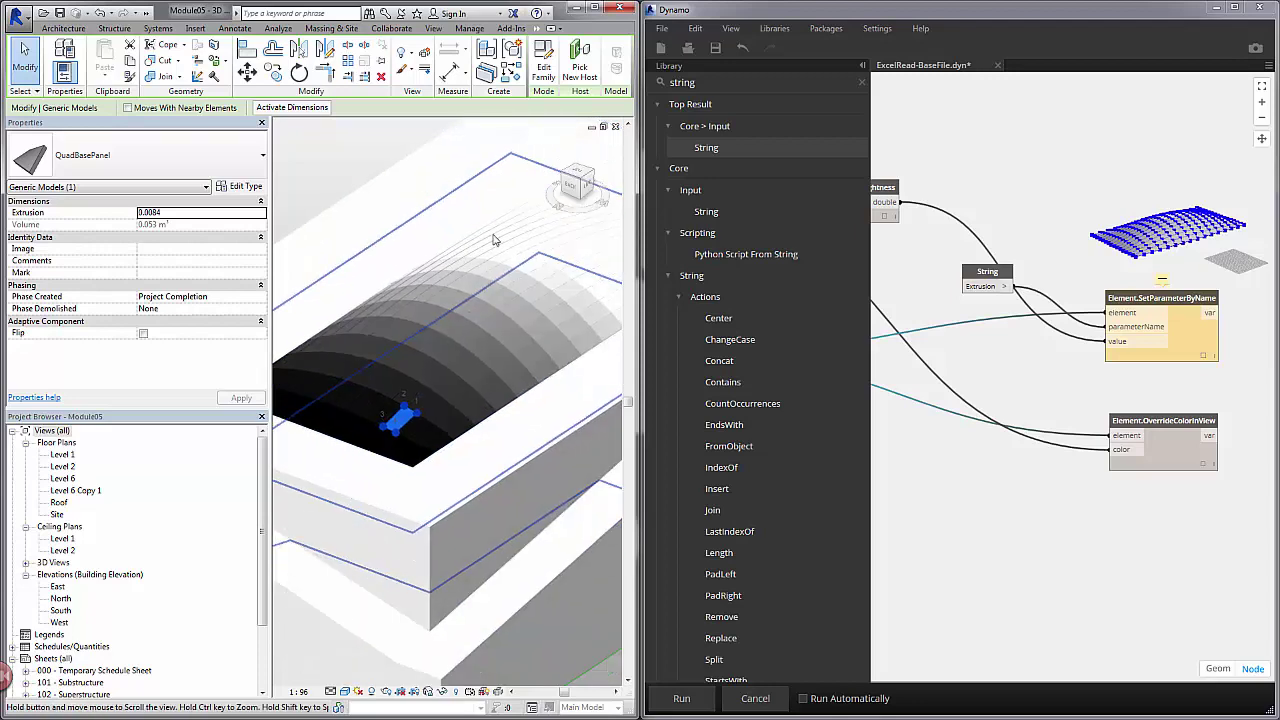
# Examine the panel extrusions across the roof in the Revit 3D view, from the dark end to the white end.
pyautogui.scroll(4, 435, 457)
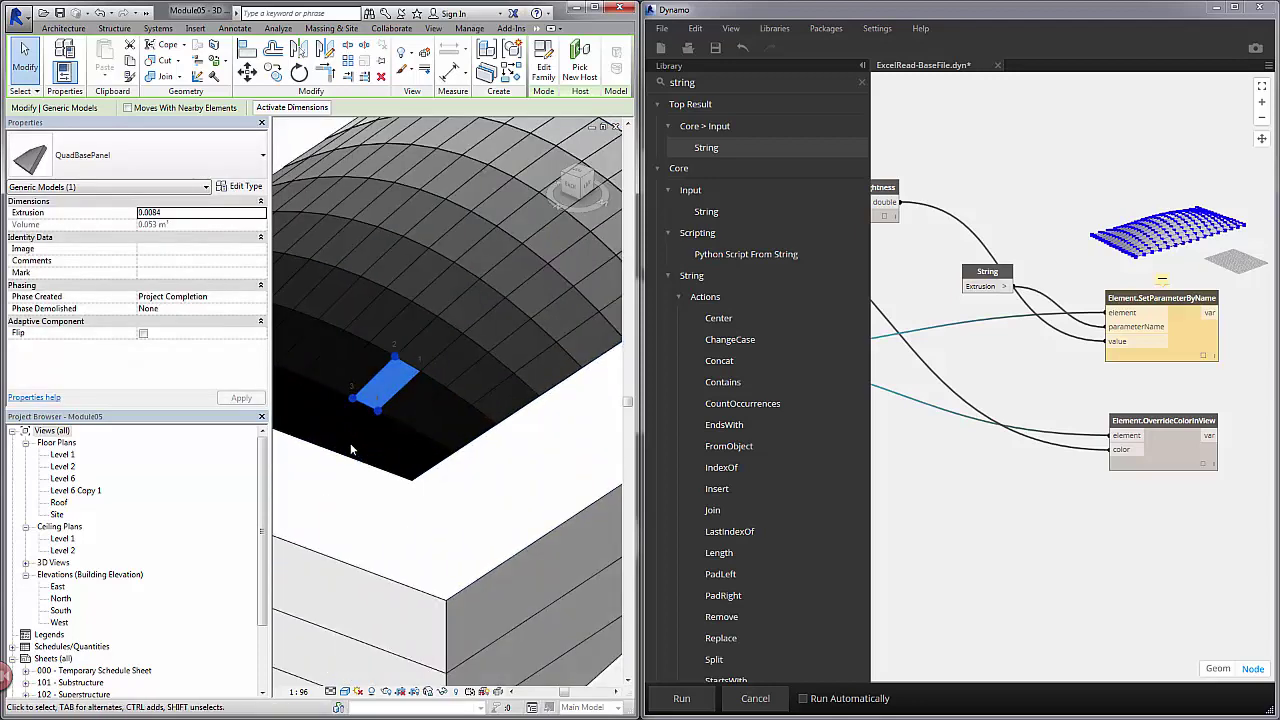
pyautogui.scroll(-2, 393, 463)
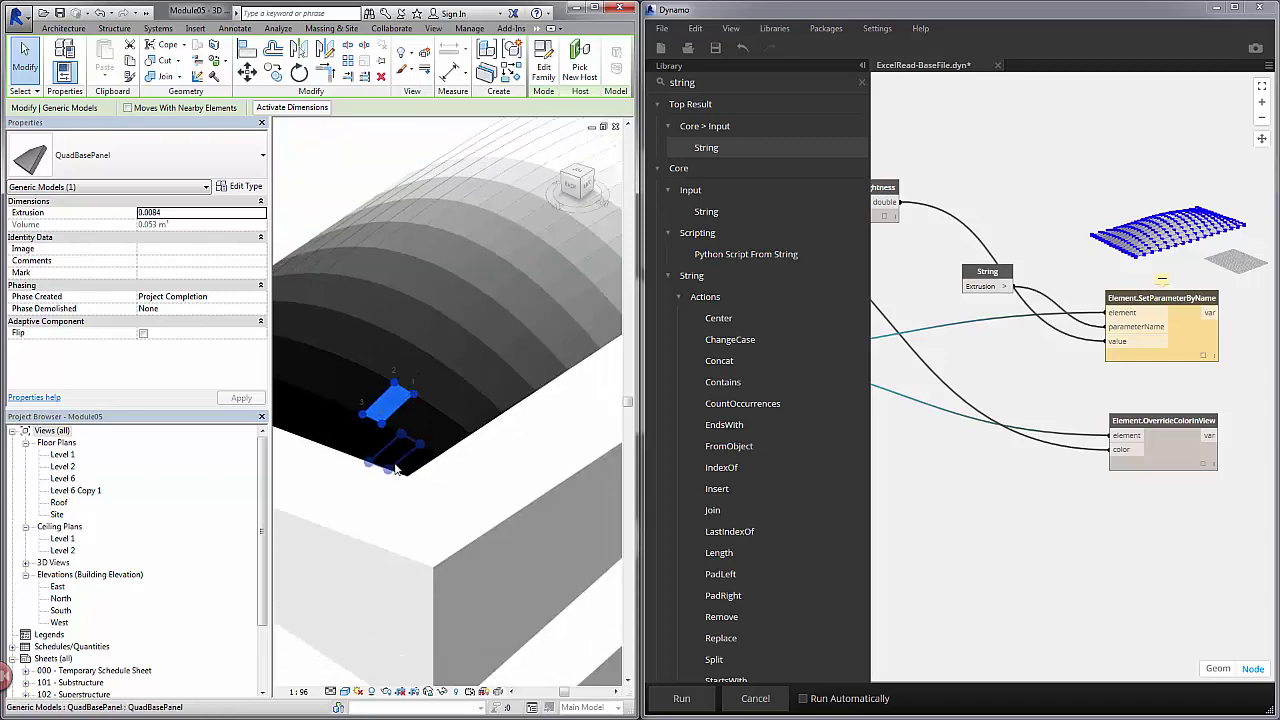
pyautogui.keyDown('shift'); pyautogui.moveTo(455, 371); pyautogui.dragTo(528, 337, button='middle'); pyautogui.keyUp('shift')
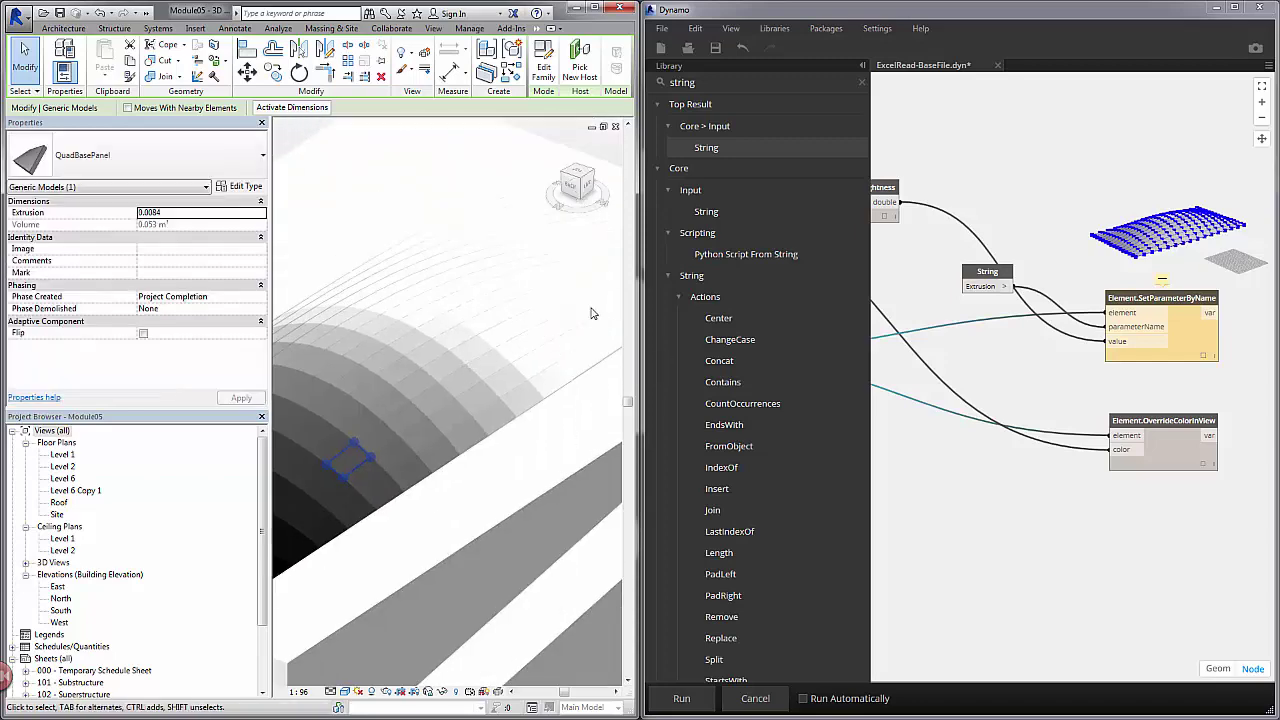
pyautogui.keyDown('shift'); pyautogui.moveTo(593, 308); pyautogui.dragTo(535, 320, button='middle'); pyautogui.keyUp('shift')
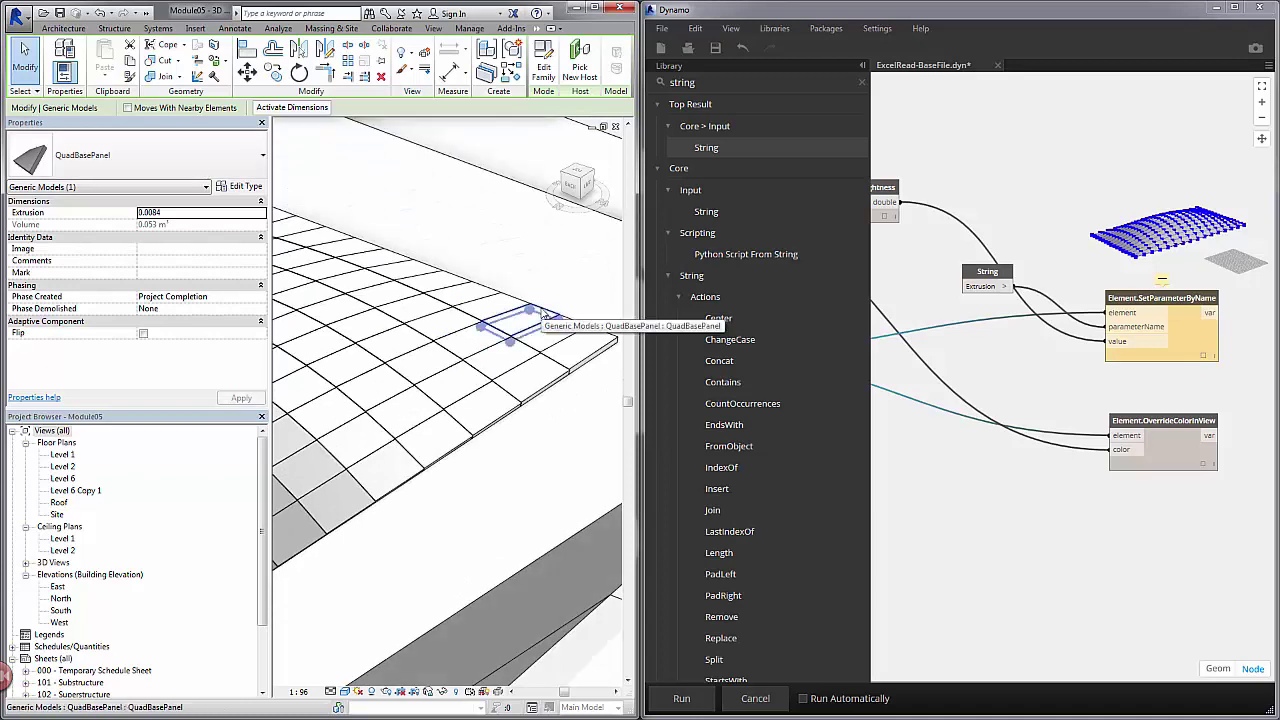
pyautogui.scroll(-4, 543, 314)
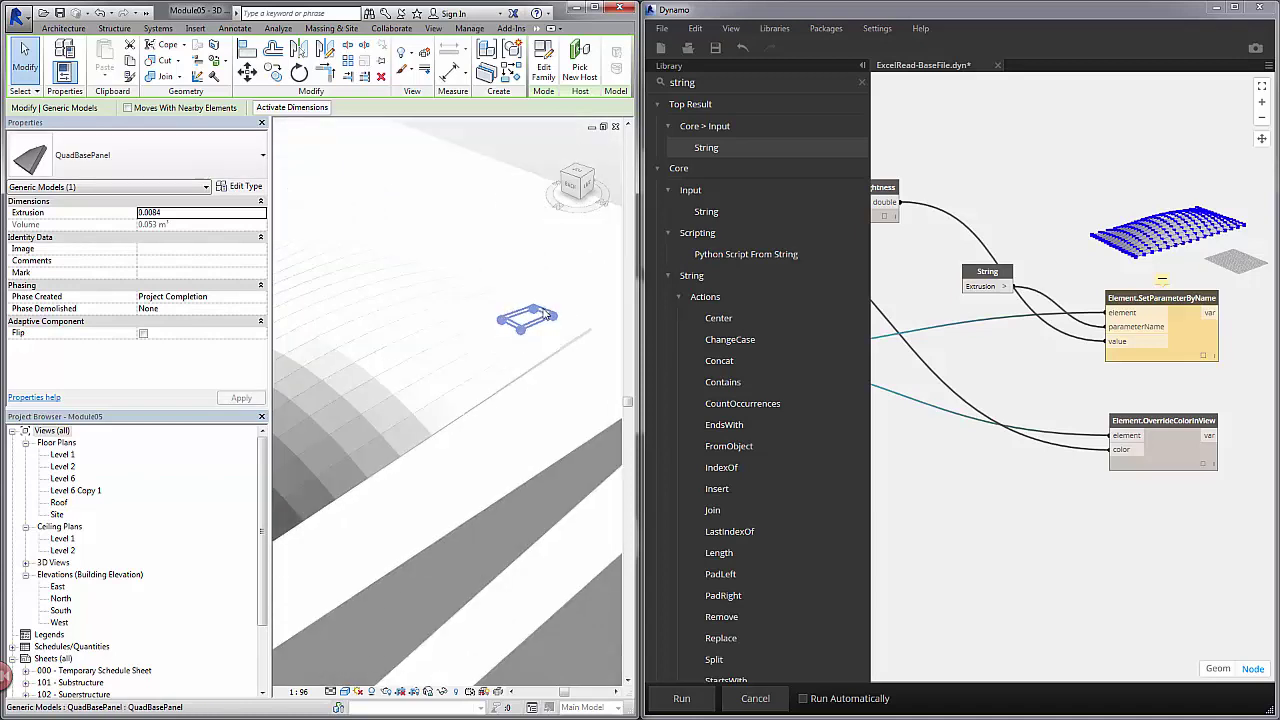
pyautogui.scroll(-1, 543, 314)
pyautogui.moveTo(366, 280); pyautogui.dragTo(477, 294, button='middle')
pyautogui.scroll(-1, 460, 292)
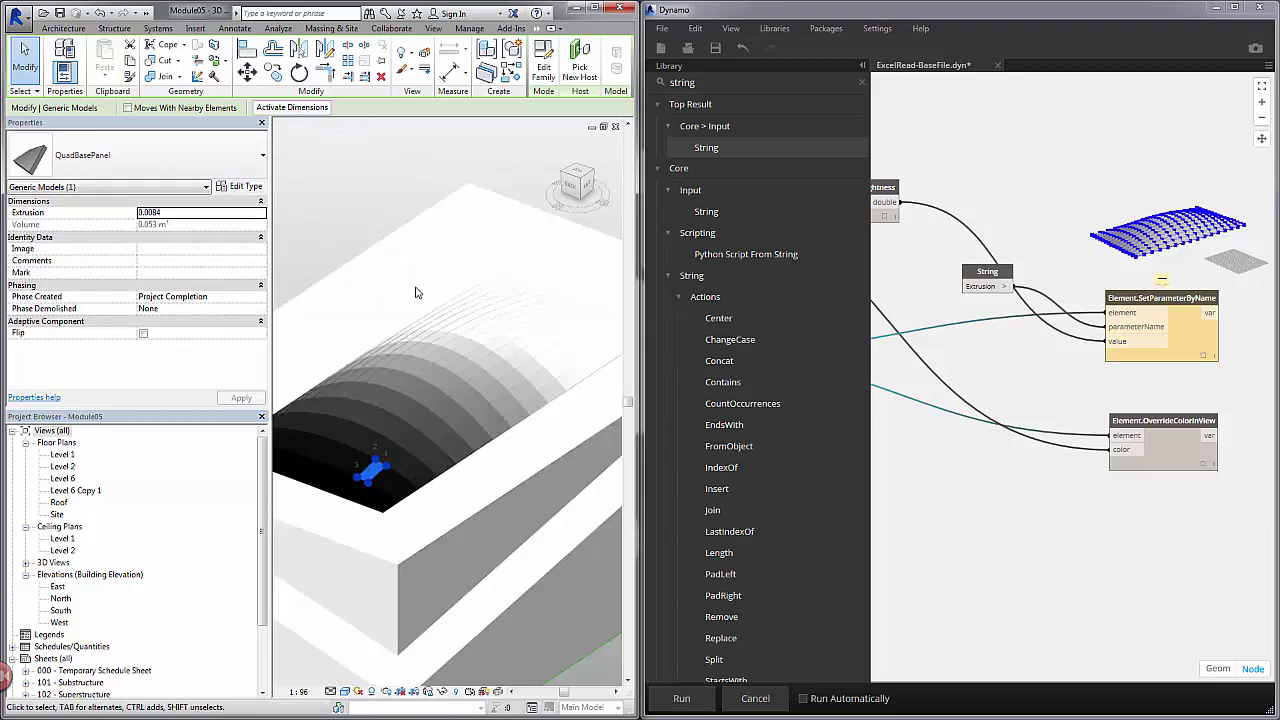
# Preview the list of values output by the Color.Brightness node in Dynamo and read through it.
pyautogui.click(1040, 210)
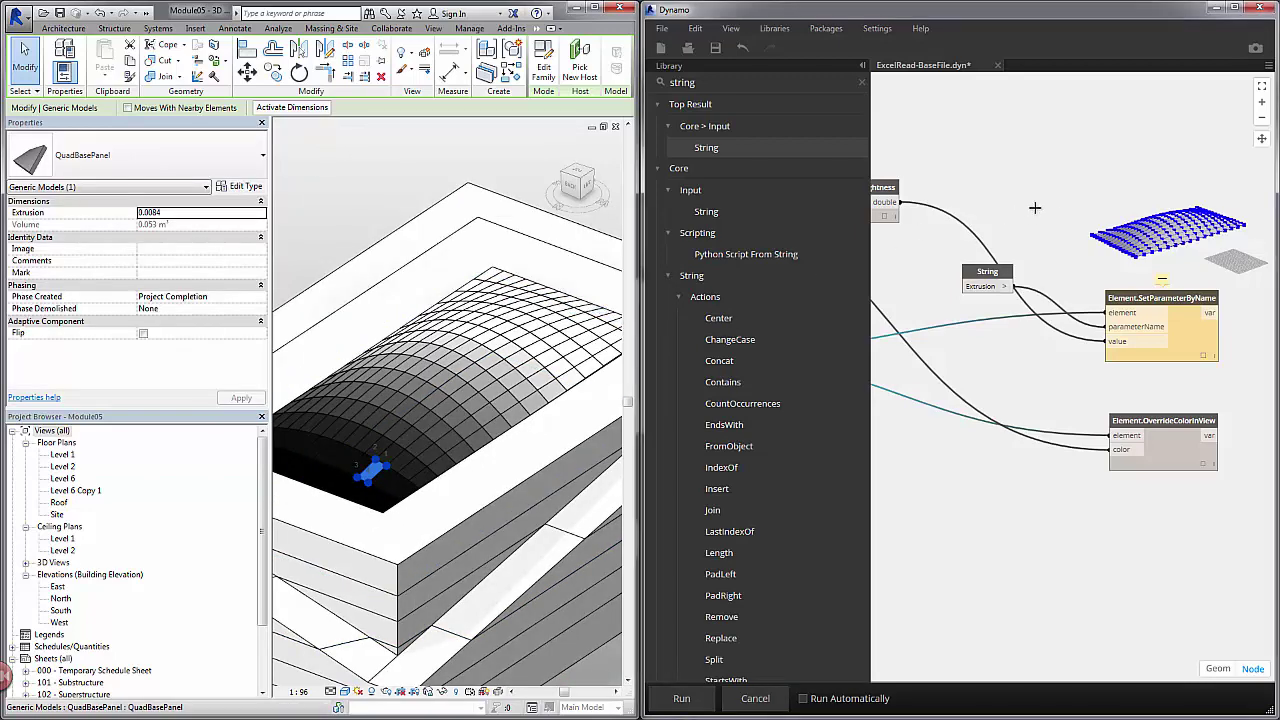
pyautogui.moveTo(1005, 206); pyautogui.dragTo(1043, 220, button='middle')
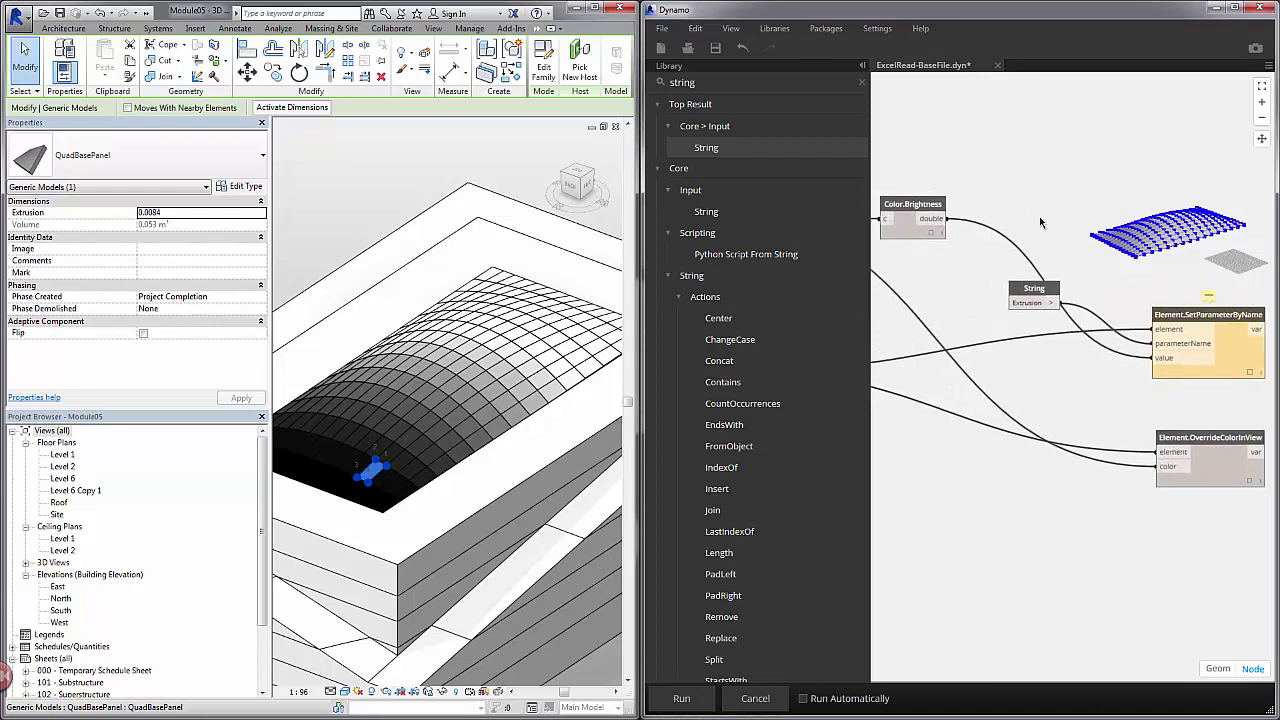
pyautogui.click(936, 245)
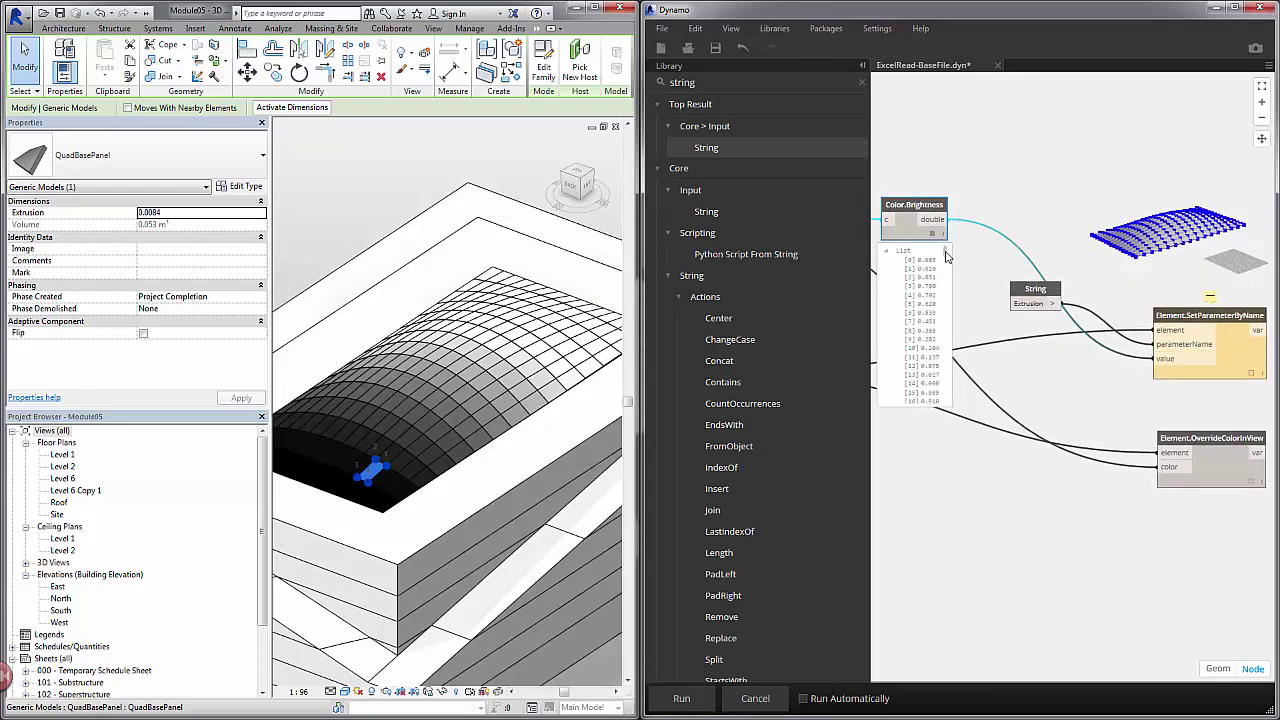
pyautogui.scroll(-10, 946, 257)
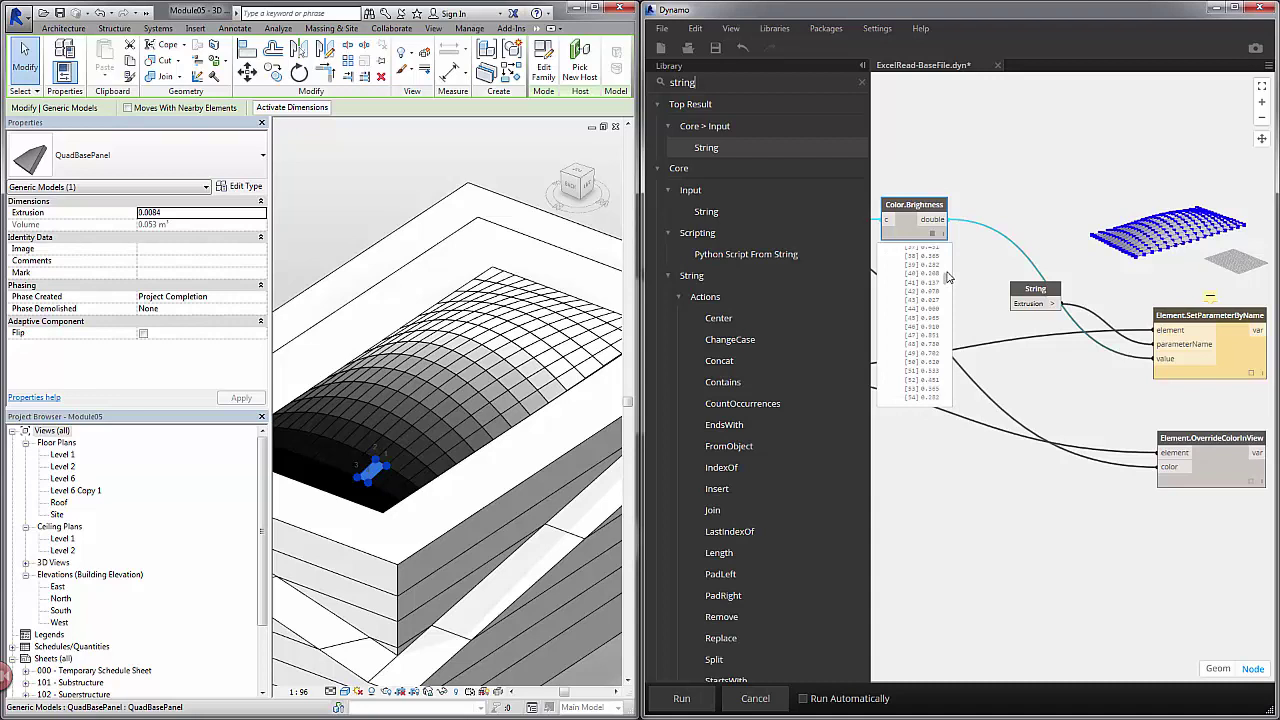
pyautogui.scroll(10, 948, 277)
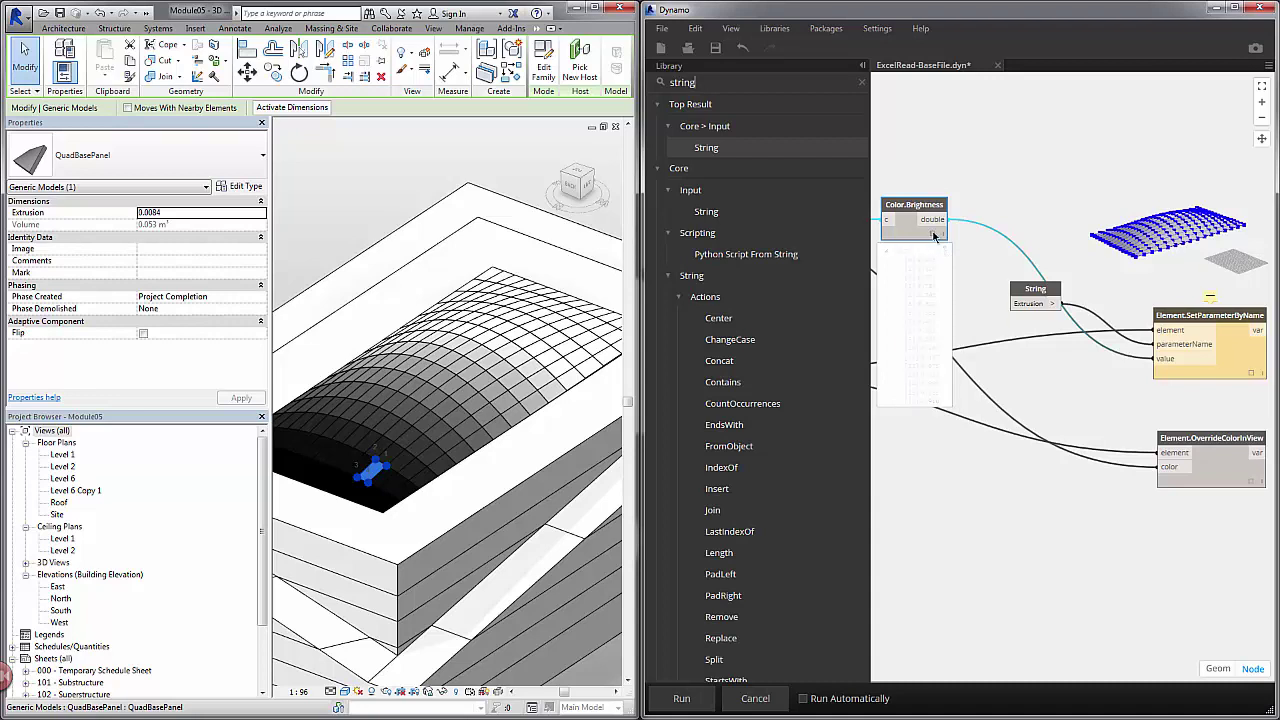
# Add a Math.RemapRange node above the String node and connect the Color.Brightness output to its numbers input.
pyautogui.click(862, 81)
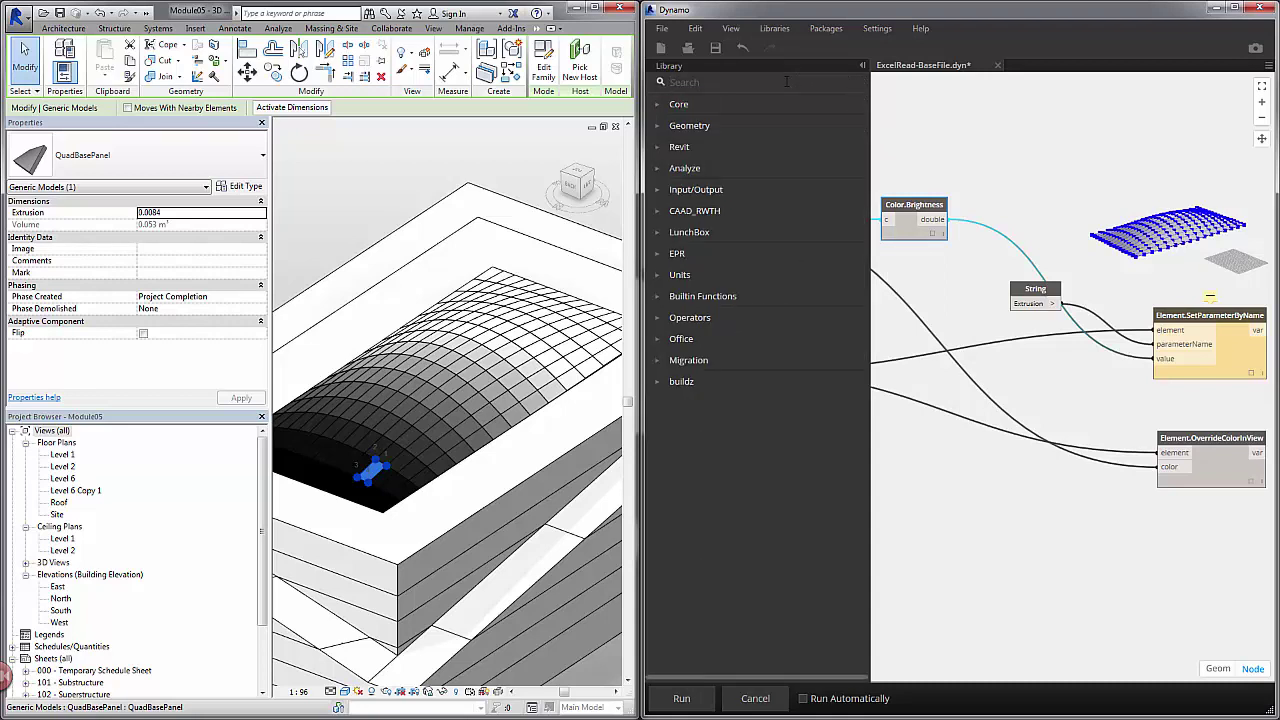
pyautogui.write('remap')
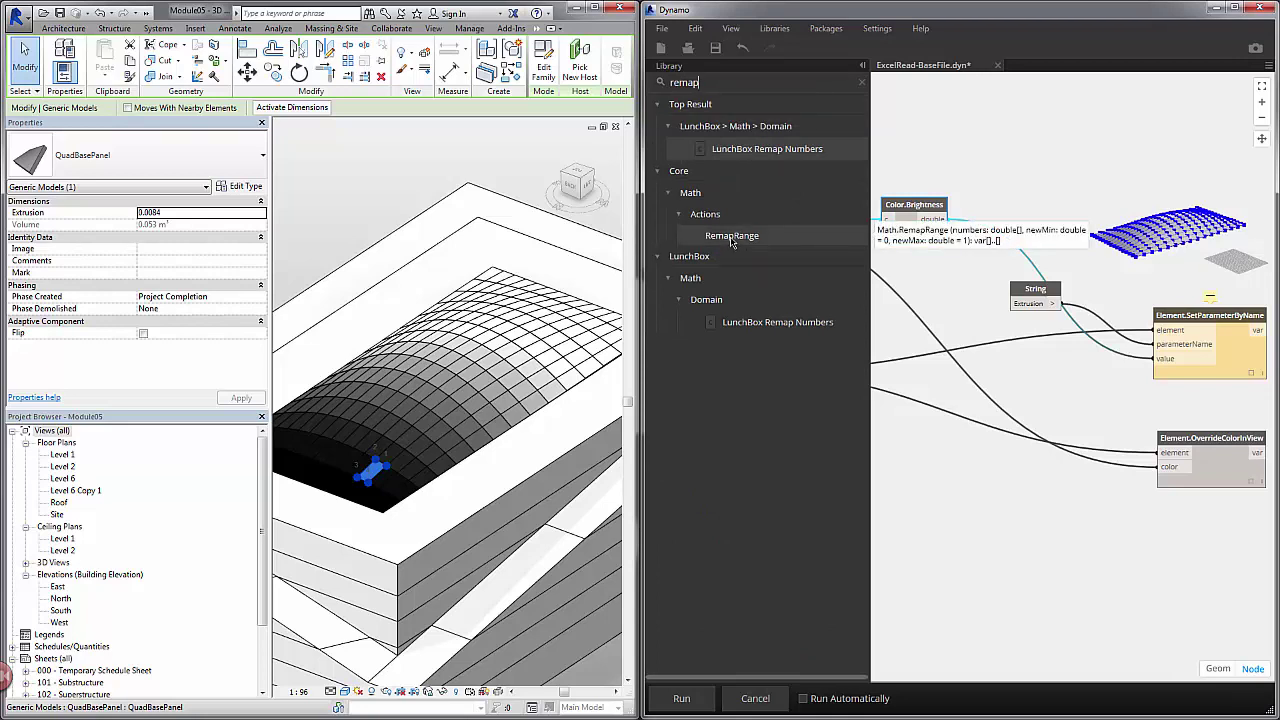
pyautogui.click(733, 237)
pyautogui.moveTo(1111, 388); pyautogui.dragTo(1082, 153)
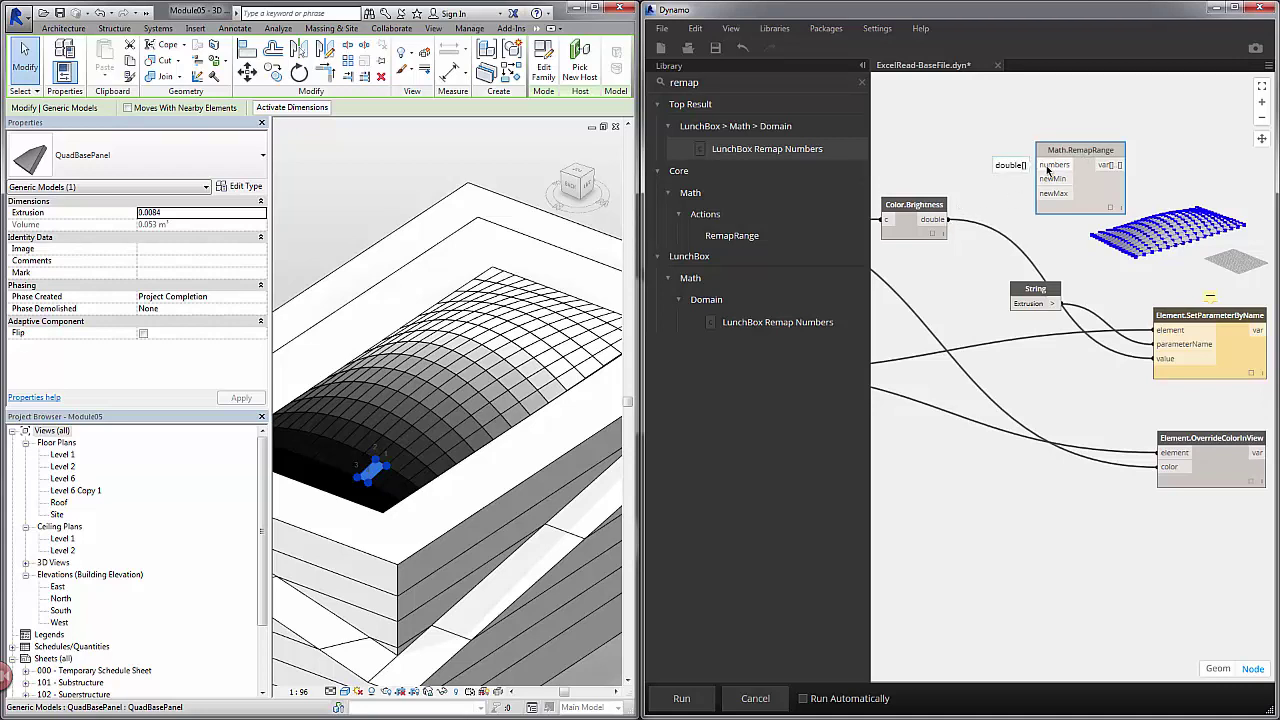
pyautogui.click(949, 218)
pyautogui.click(1062, 162)
pyautogui.moveTo(1065, 153); pyautogui.dragTo(1068, 136)
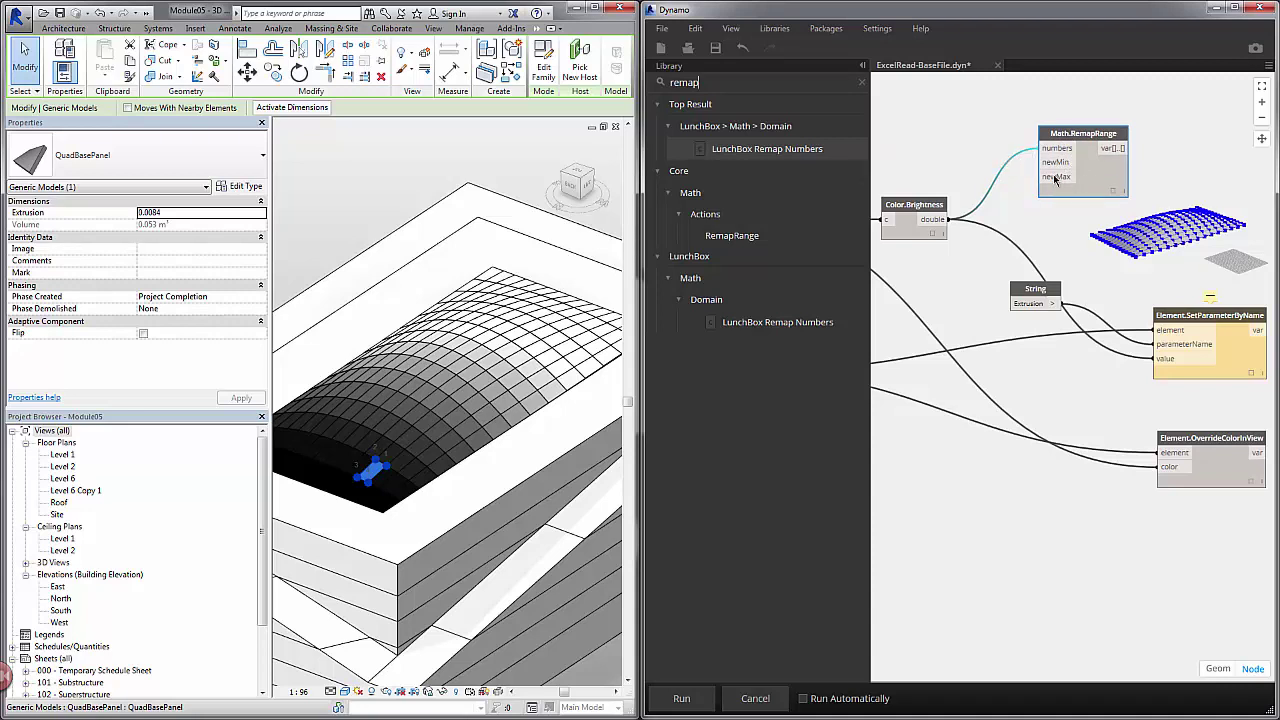
# Add an Integer Slider ahead of Math.RemapRange and connect it to the newMin input, keeping its value at 0.
pyautogui.click(666, 83)
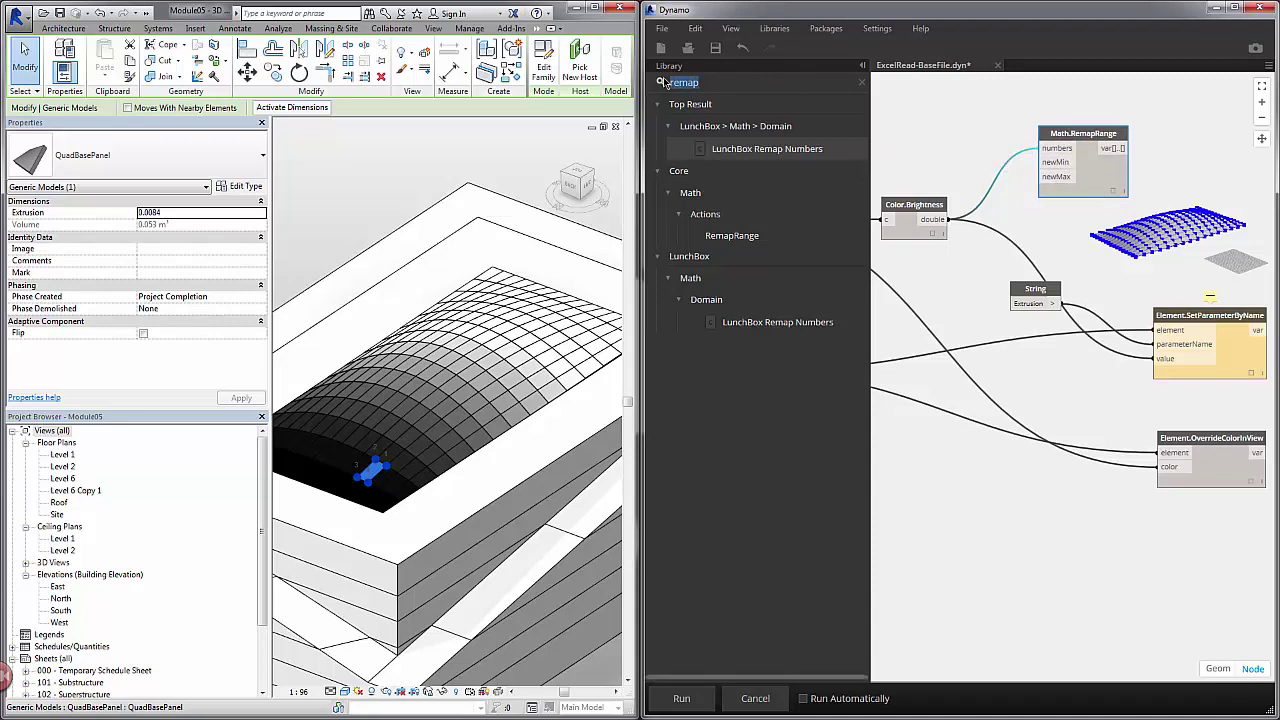
pyautogui.write('slider')
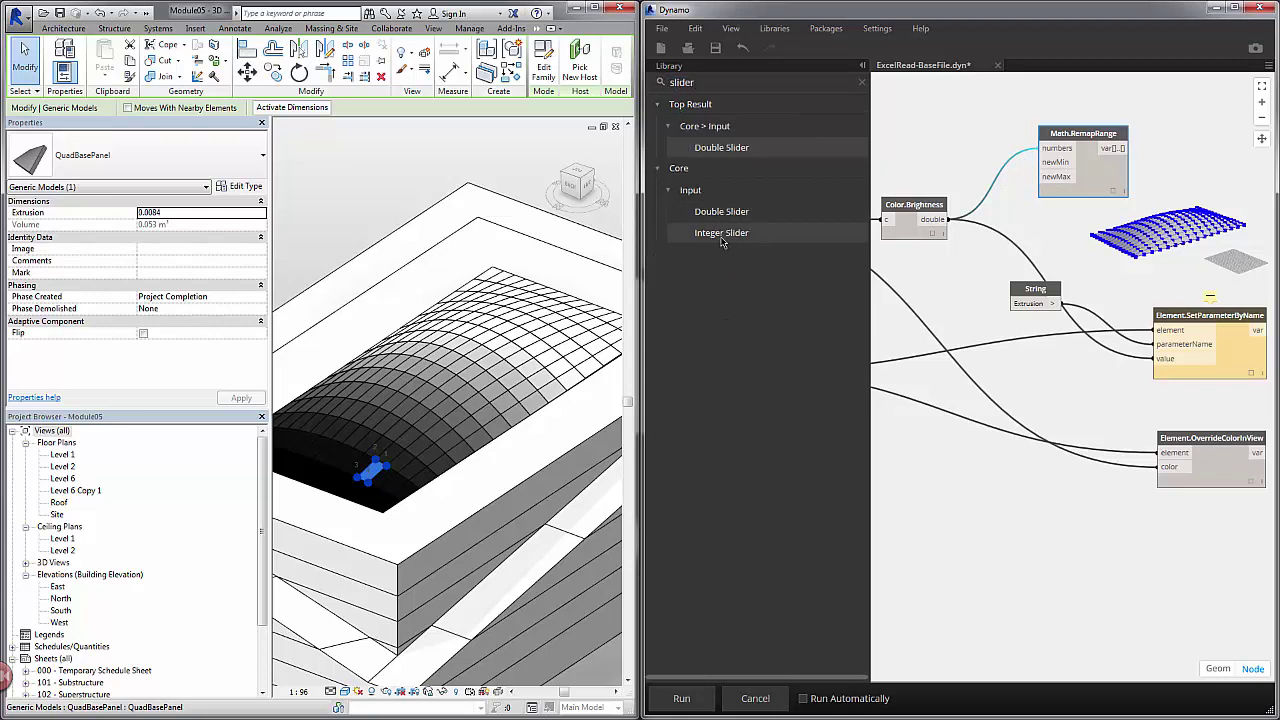
pyautogui.click(721, 232)
pyautogui.moveTo(1131, 397); pyautogui.dragTo(1040, 161)
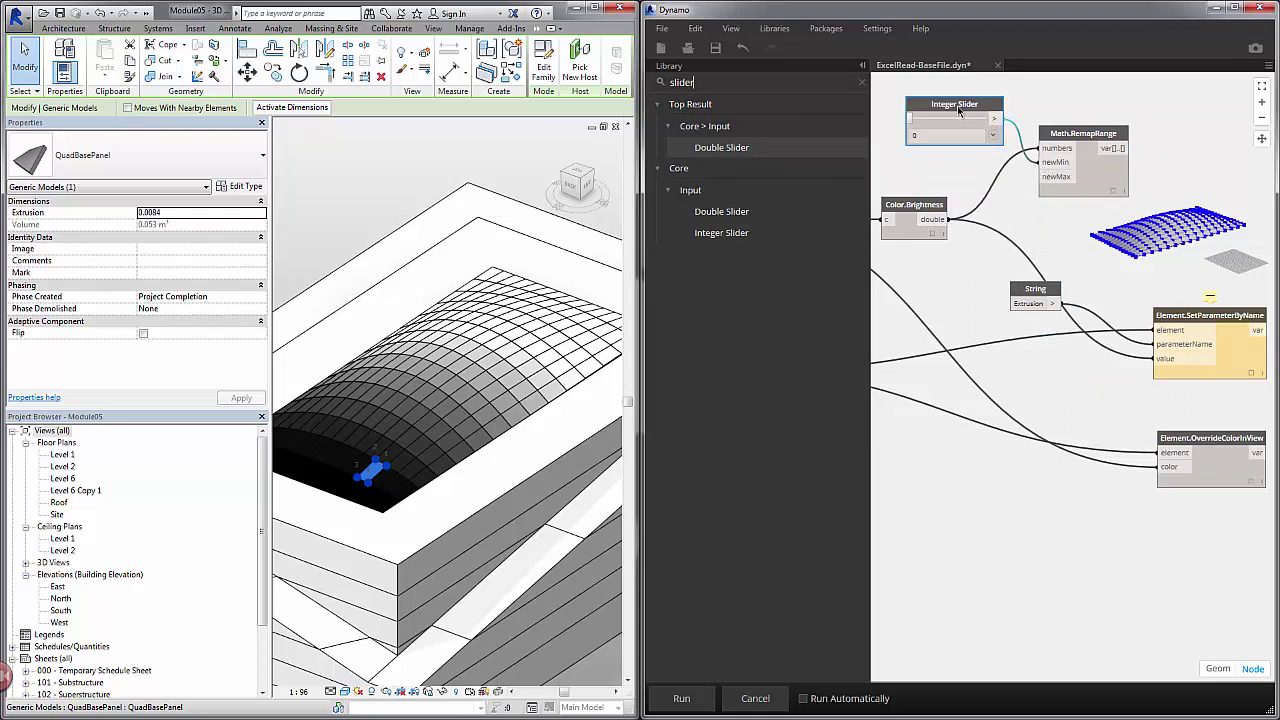
# Duplicate the Integer Slider below the first one, connect the copy to newMax of Math.RemapRange, and set it to 20.
pyautogui.moveTo(990, 211); pyautogui.dragTo(1022, 263, button='middle')
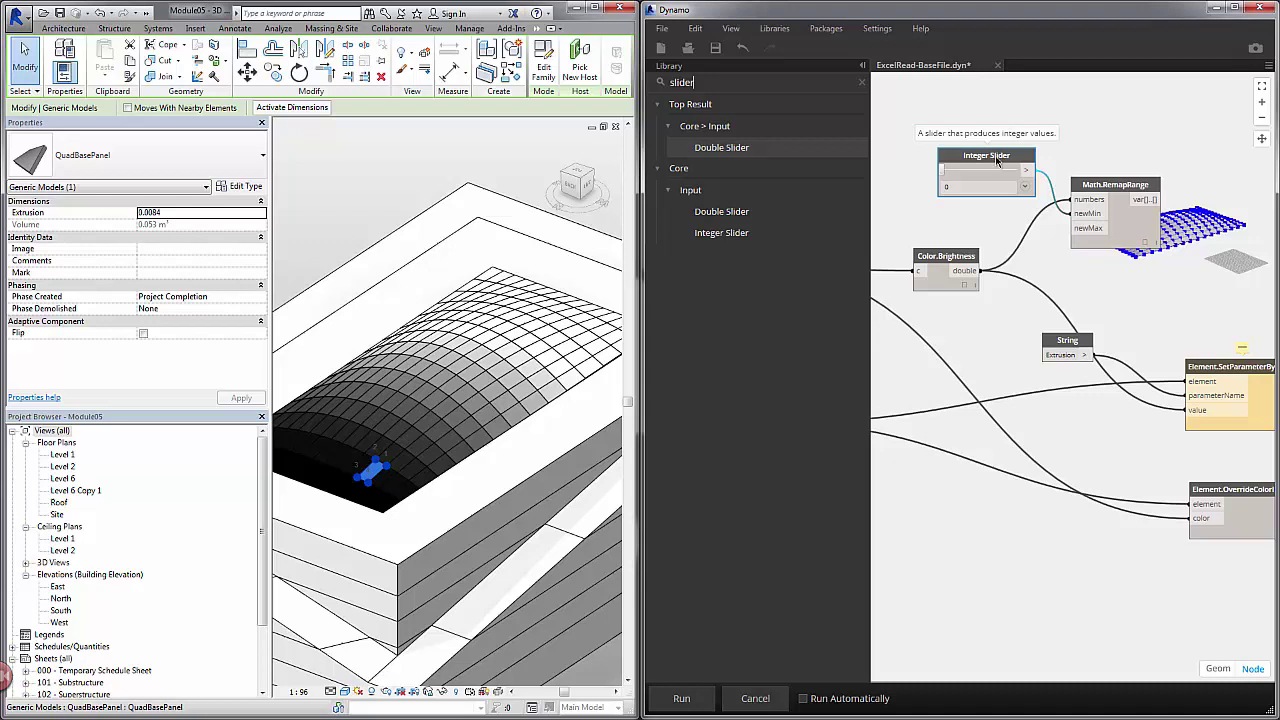
pyautogui.moveTo(993, 156); pyautogui.dragTo(1074, 228)
pyautogui.hotkey('ctrl', 'c')
pyautogui.hotkey('ctrl', 'v')
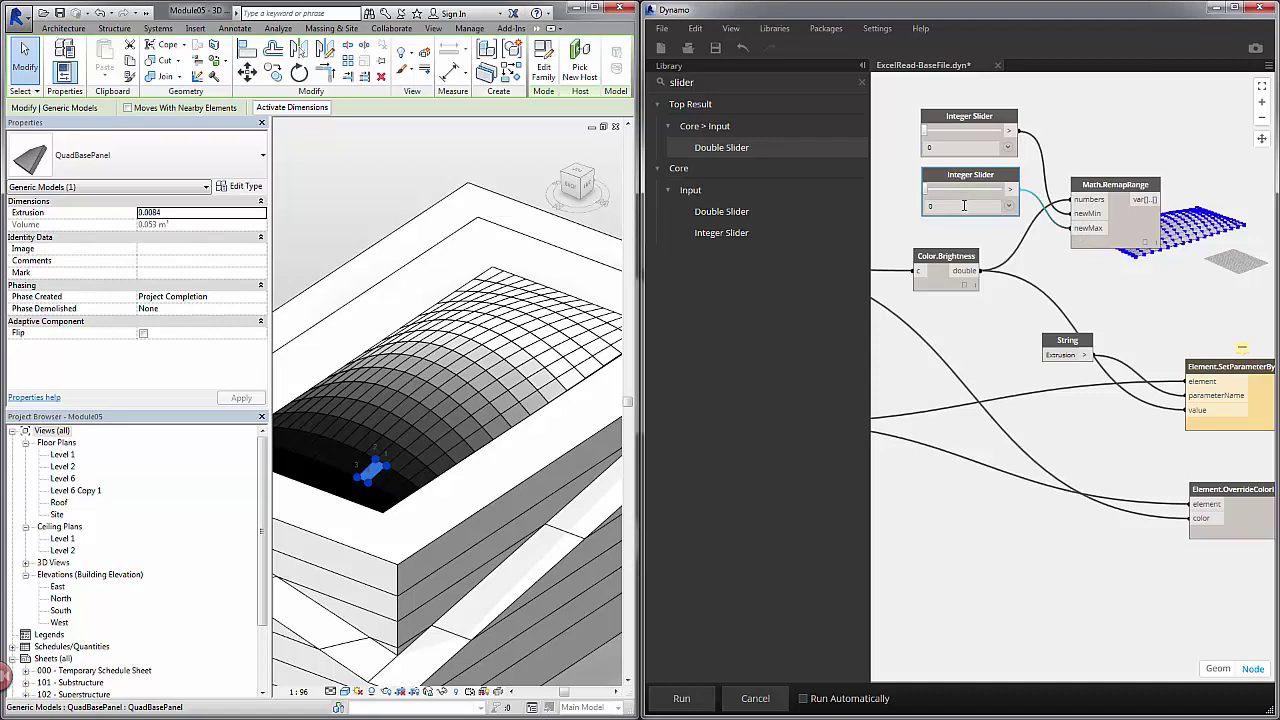
pyautogui.click(963, 205)
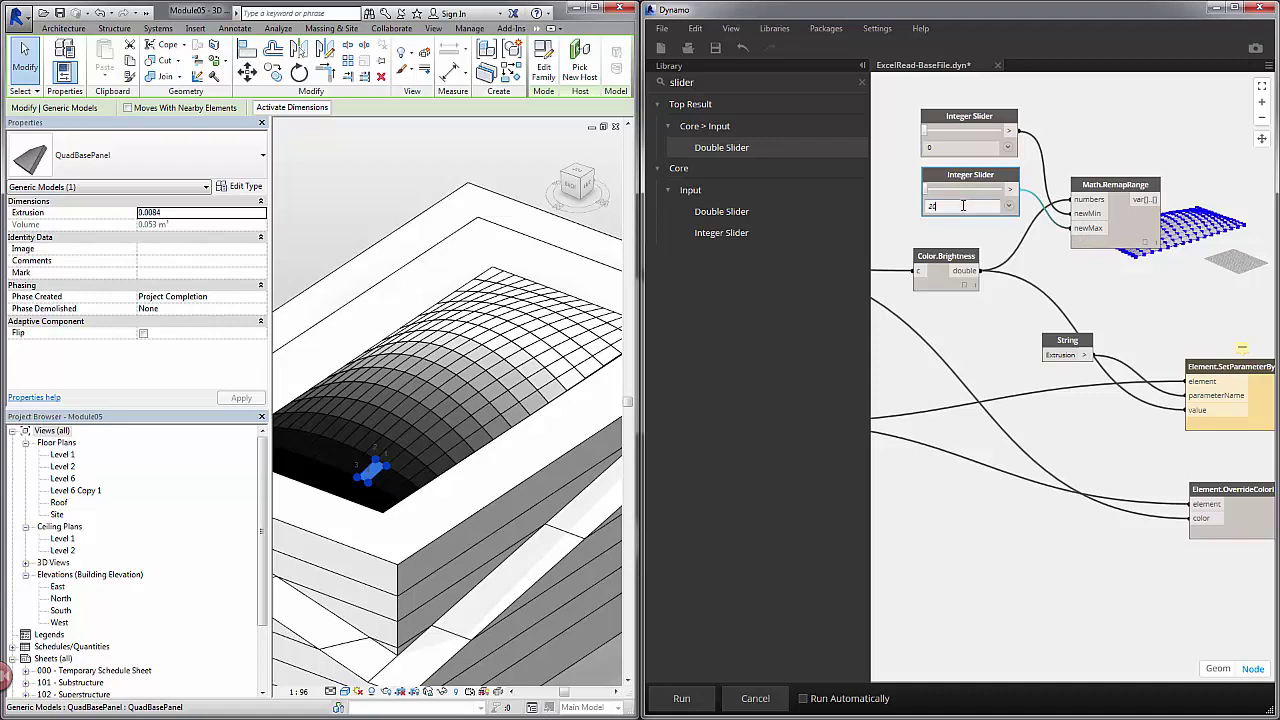
pyautogui.click(1103, 146)
# Replace the value input of Element.SetParameterByName with the Math.RemapRange output and run the graph.
pyautogui.moveTo(1170, 284); pyautogui.dragTo(1128, 256, button='middle')
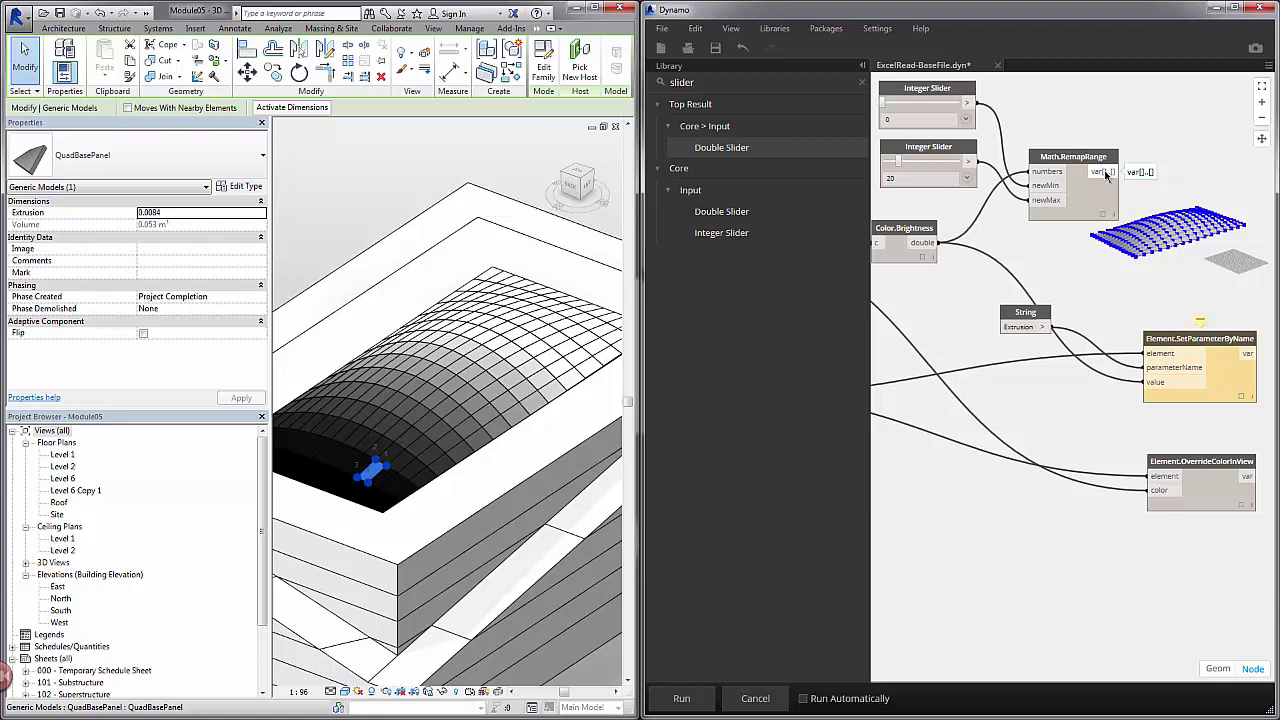
pyautogui.moveTo(1106, 173); pyautogui.dragTo(1155, 385)
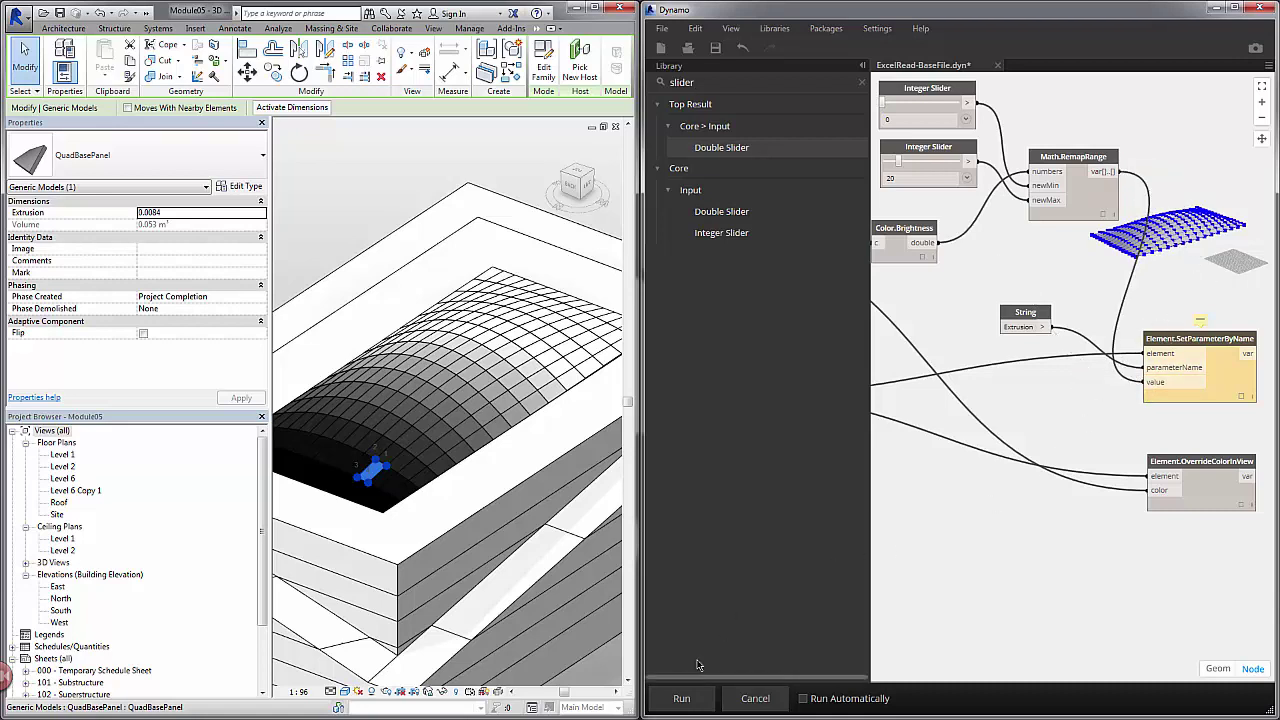
pyautogui.click(682, 698)
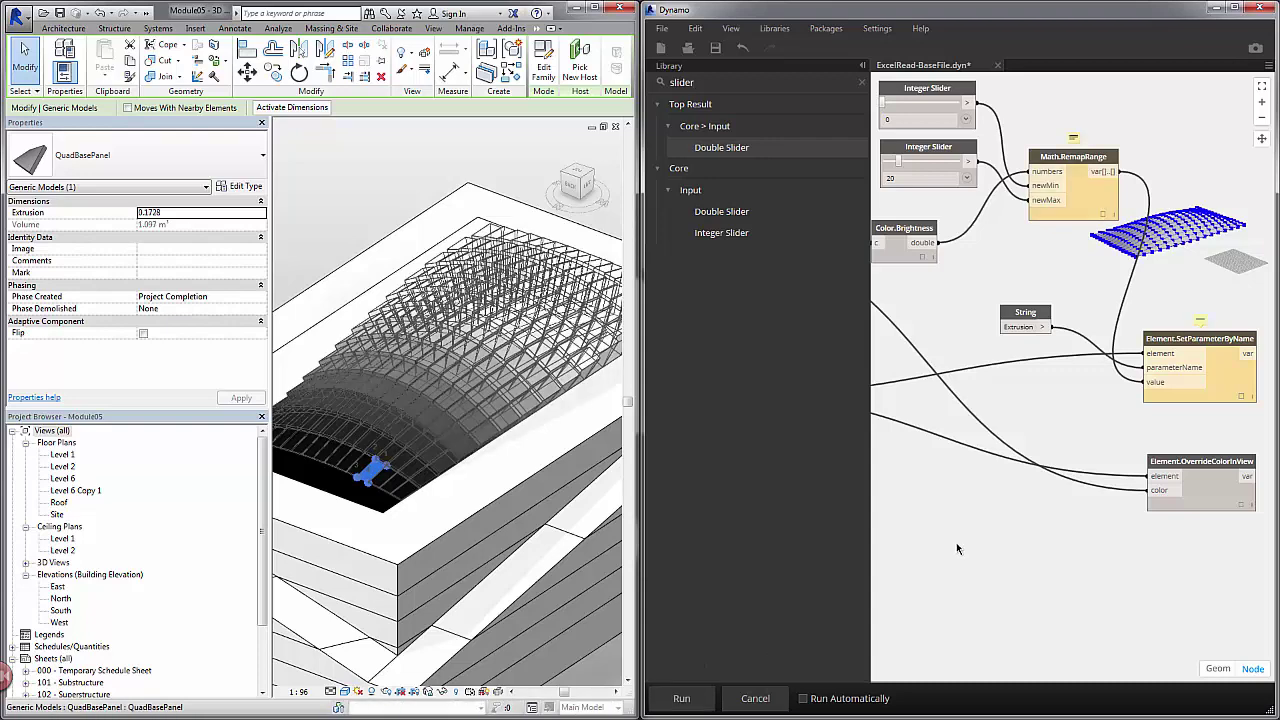
# Deselect the panel in Revit and examine the remapped roof extrusions from several angles in a widened 3D view.
pyautogui.click(413, 189)
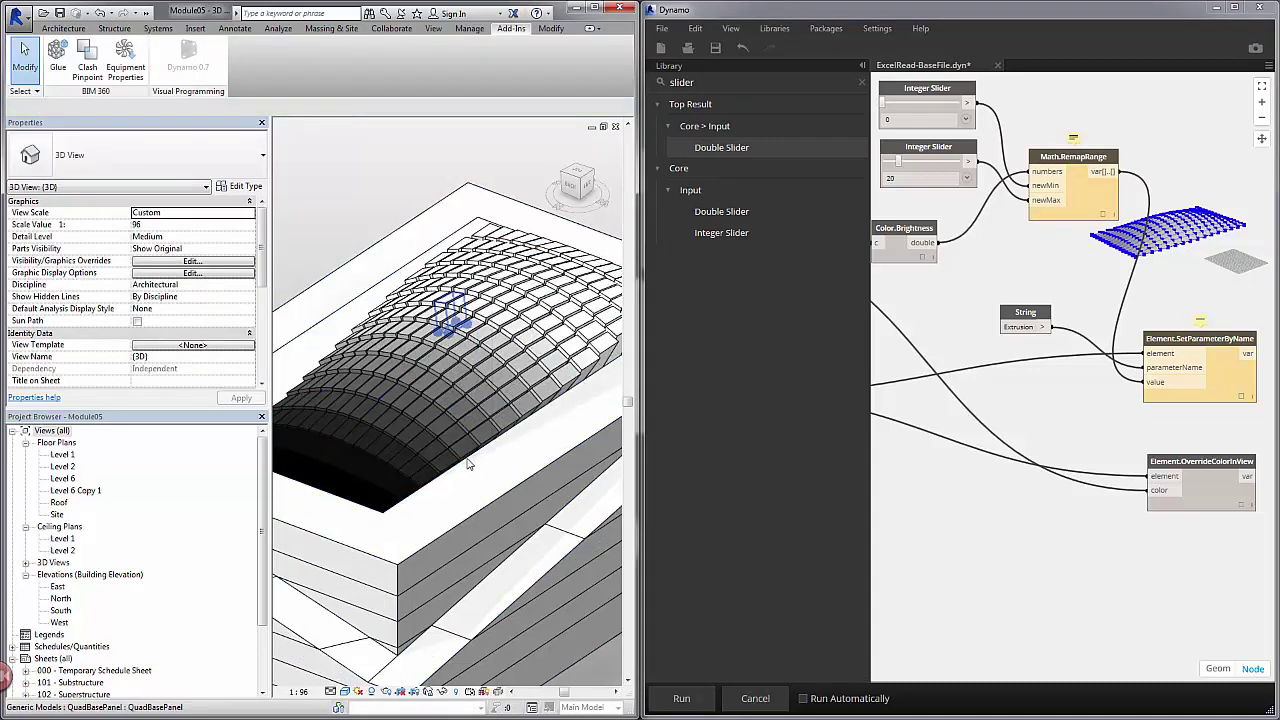
pyautogui.keyDown('shift'); pyautogui.moveTo(434, 459); pyautogui.dragTo(522, 260, button='middle'); pyautogui.keyUp('shift')
pyautogui.scroll(2, 497, 259)
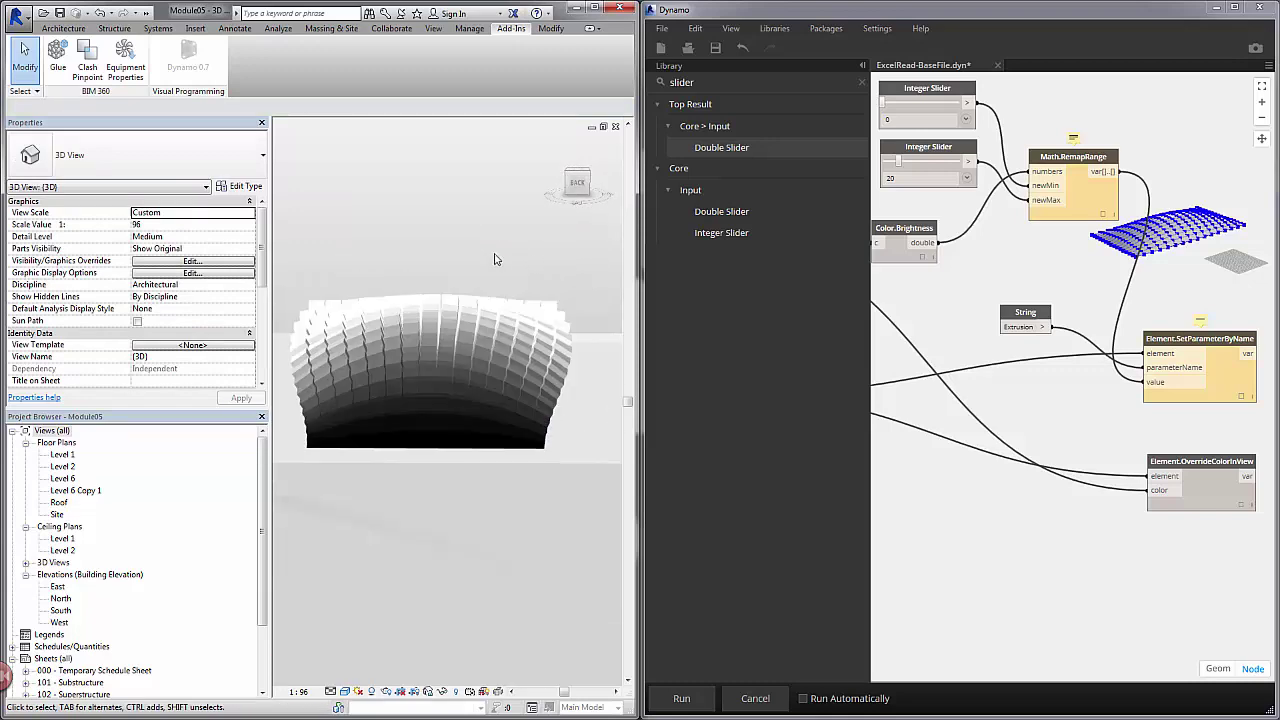
pyautogui.keyDown('shift'); pyautogui.moveTo(567, 277); pyautogui.dragTo(291, 393, button='middle'); pyautogui.keyUp('shift')
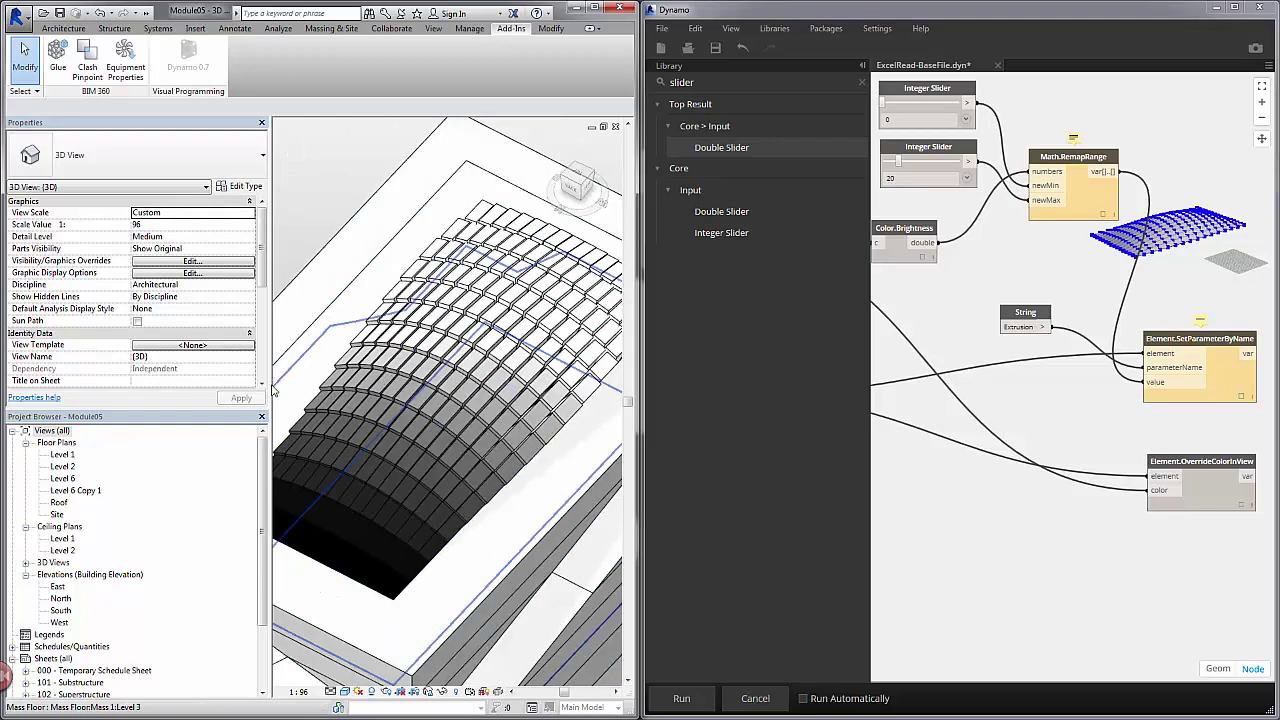
pyautogui.moveTo(139, 380); pyautogui.dragTo(89, 383)
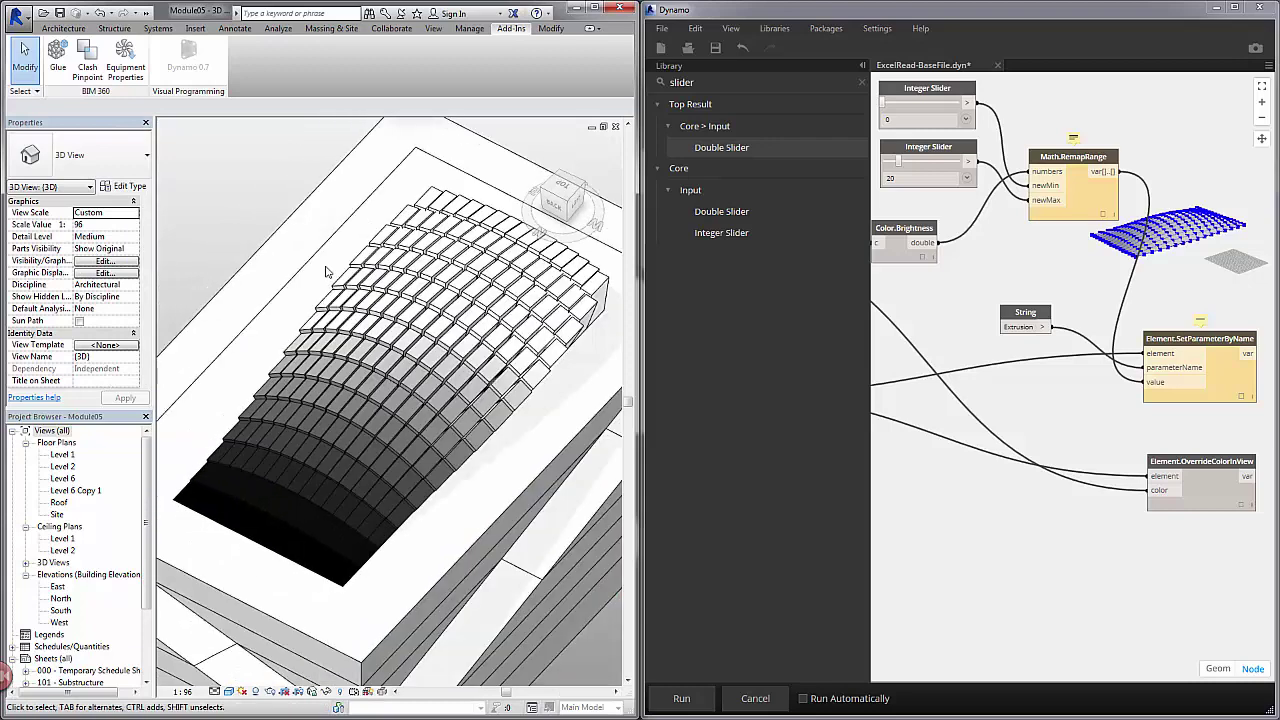
pyautogui.keyDown('shift'); pyautogui.moveTo(326, 271); pyautogui.dragTo(310, 225, button='middle'); pyautogui.keyUp('shift')
pyautogui.scroll(-1, 310, 225)
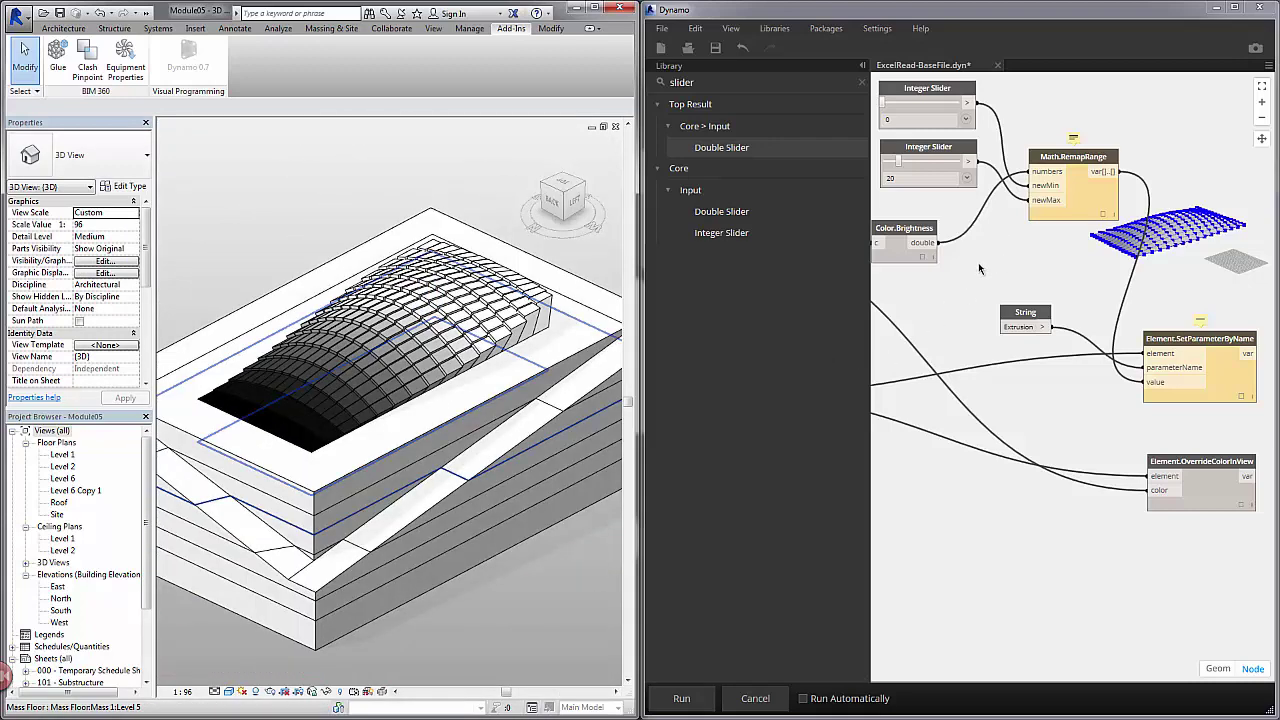
# Swap the Math.RemapRange inputs so the 20 slider feeds newMin and the 0 slider feeds newMax, and run the graph.
pyautogui.moveTo(978, 262); pyautogui.dragTo(1010, 284, button='middle')
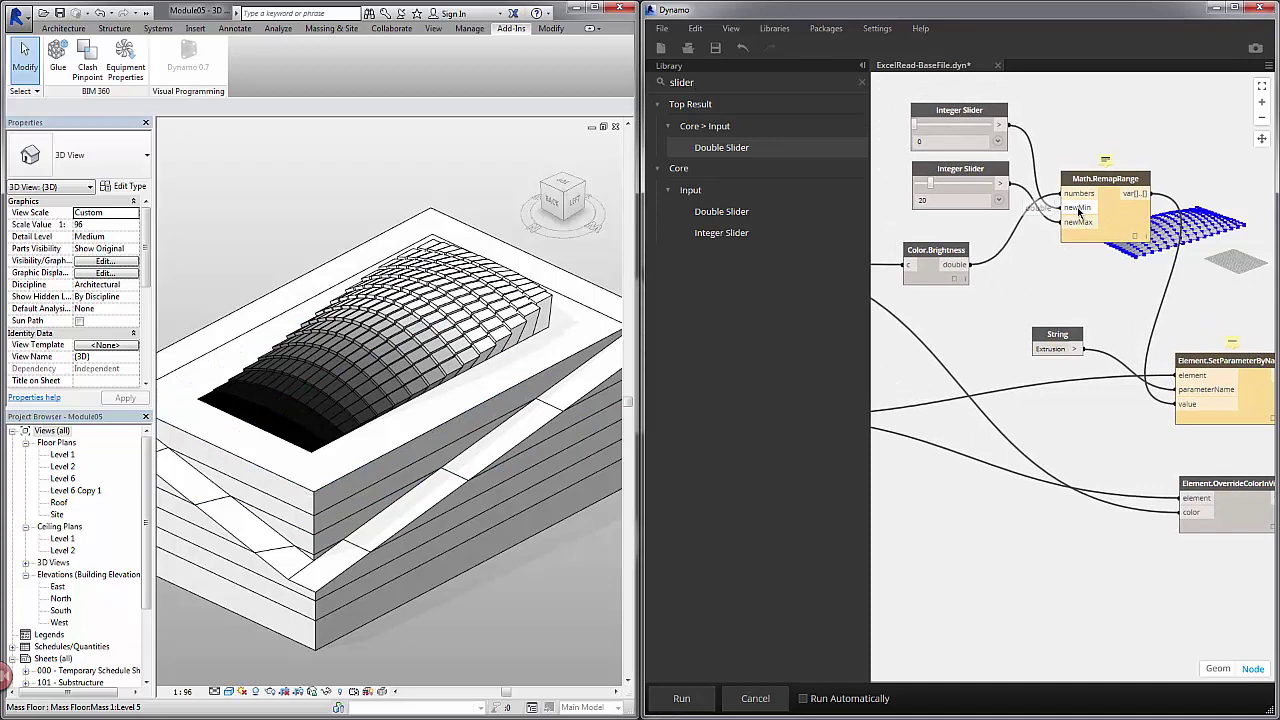
pyautogui.moveTo(1006, 183); pyautogui.dragTo(1063, 208)
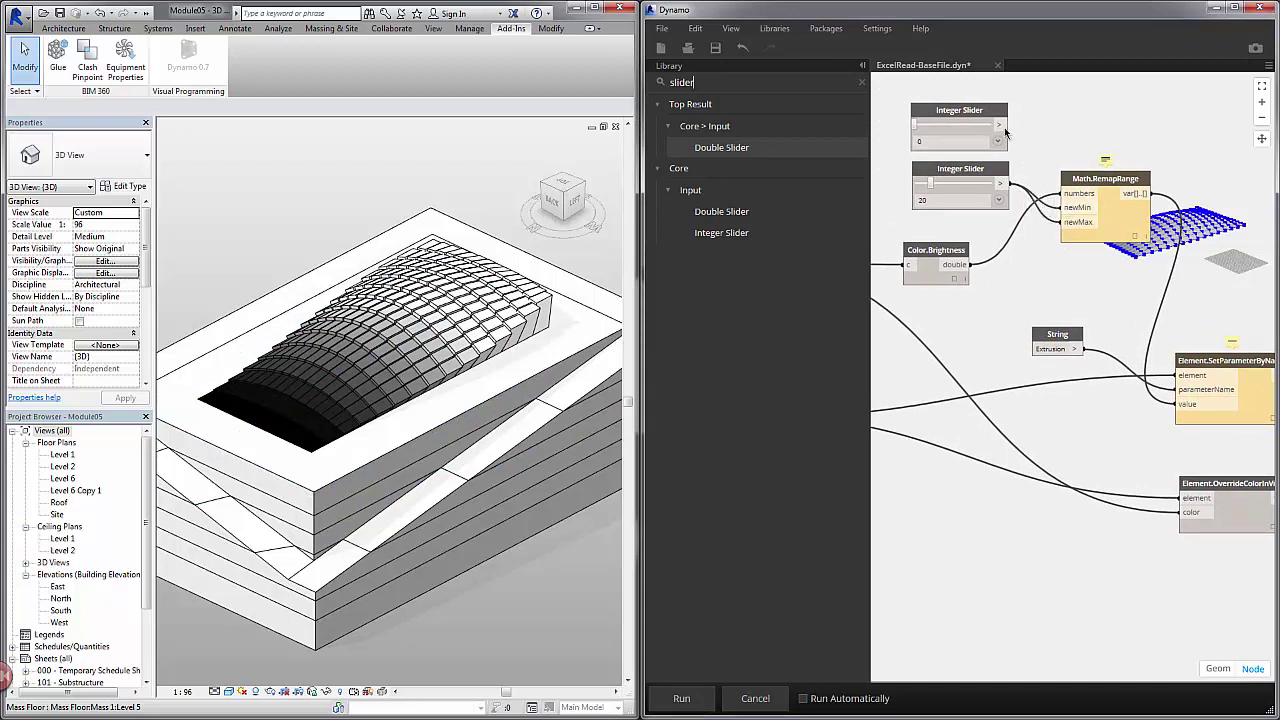
pyautogui.moveTo(1004, 125); pyautogui.dragTo(1070, 222)
pyautogui.click(677, 704)
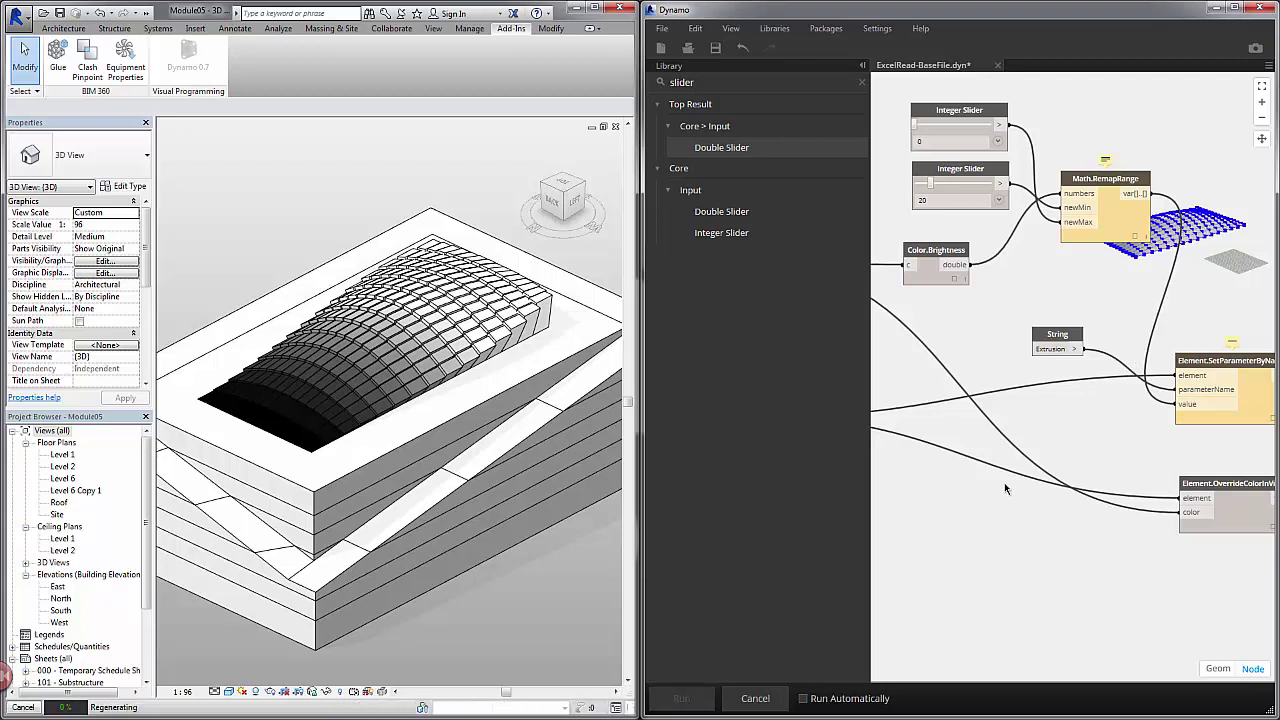
pyautogui.click(320, 183)
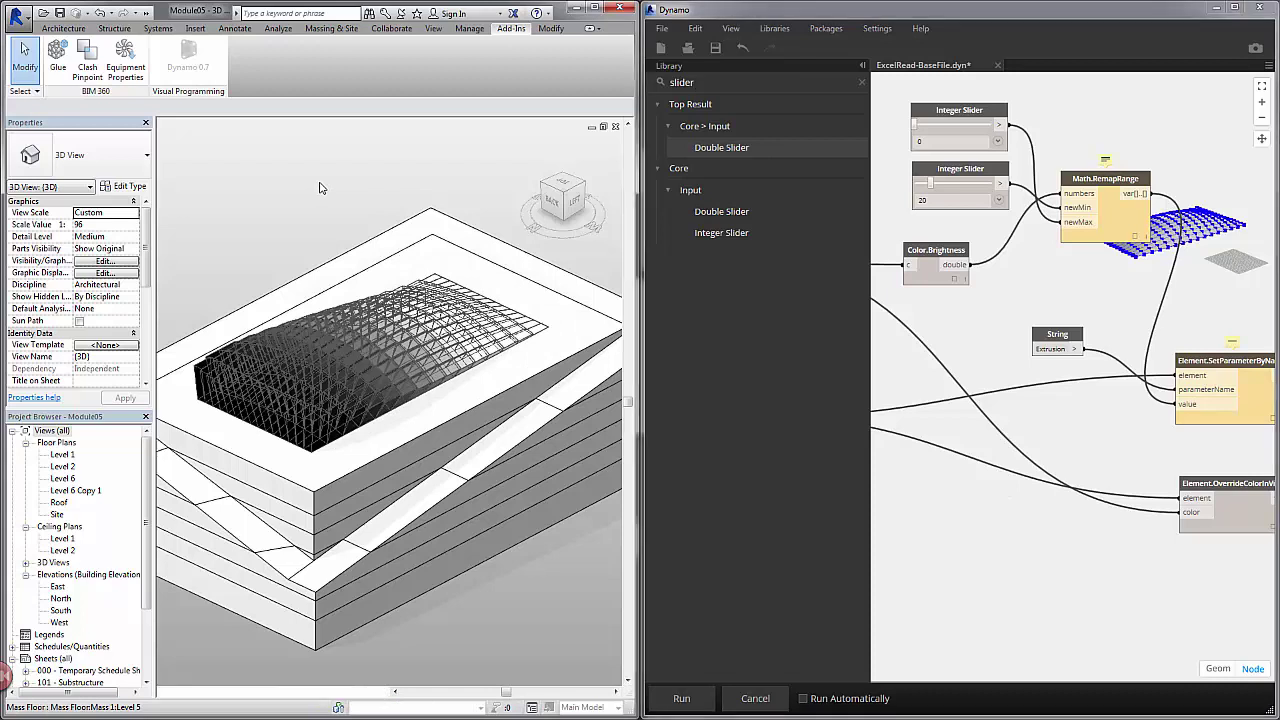
pyautogui.moveTo(334, 200); pyautogui.dragTo(317, 197, button='middle')
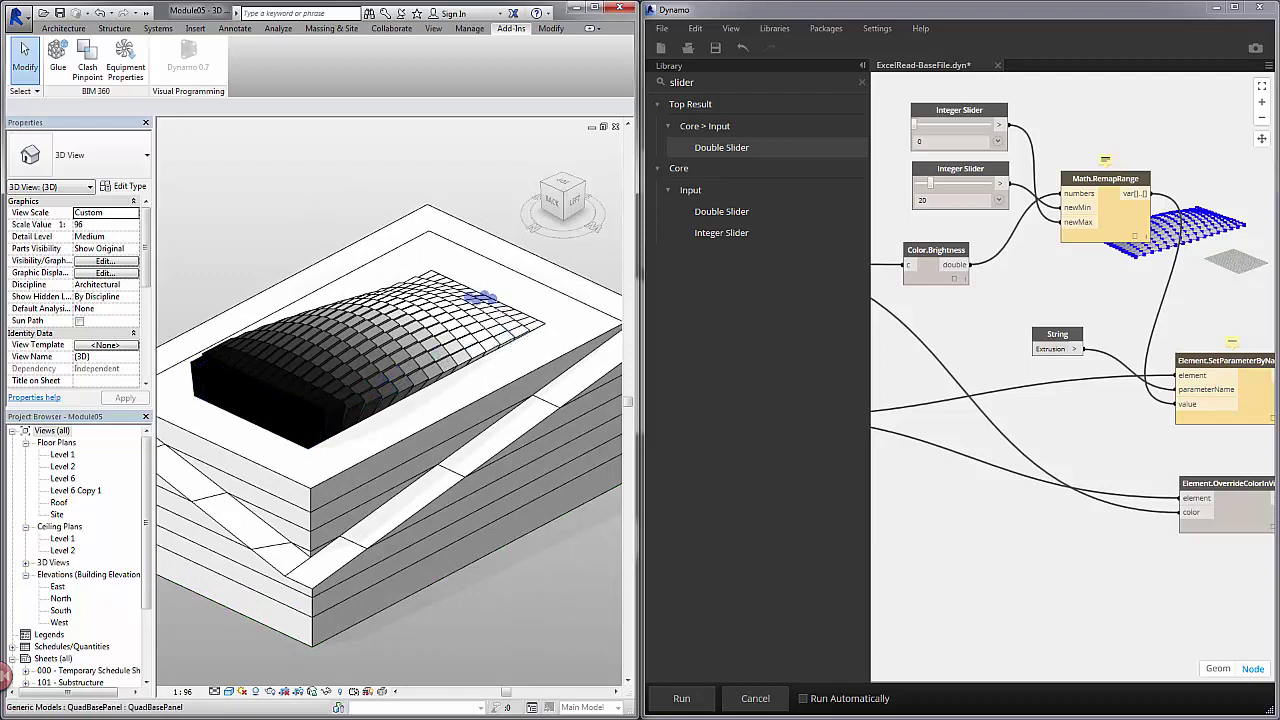
# Switch to the ImageRead folder in Windows Explorer, check the Magritte image file, and move the folder window out of the way.
pyautogui.hotkey('alt', 'Tab')
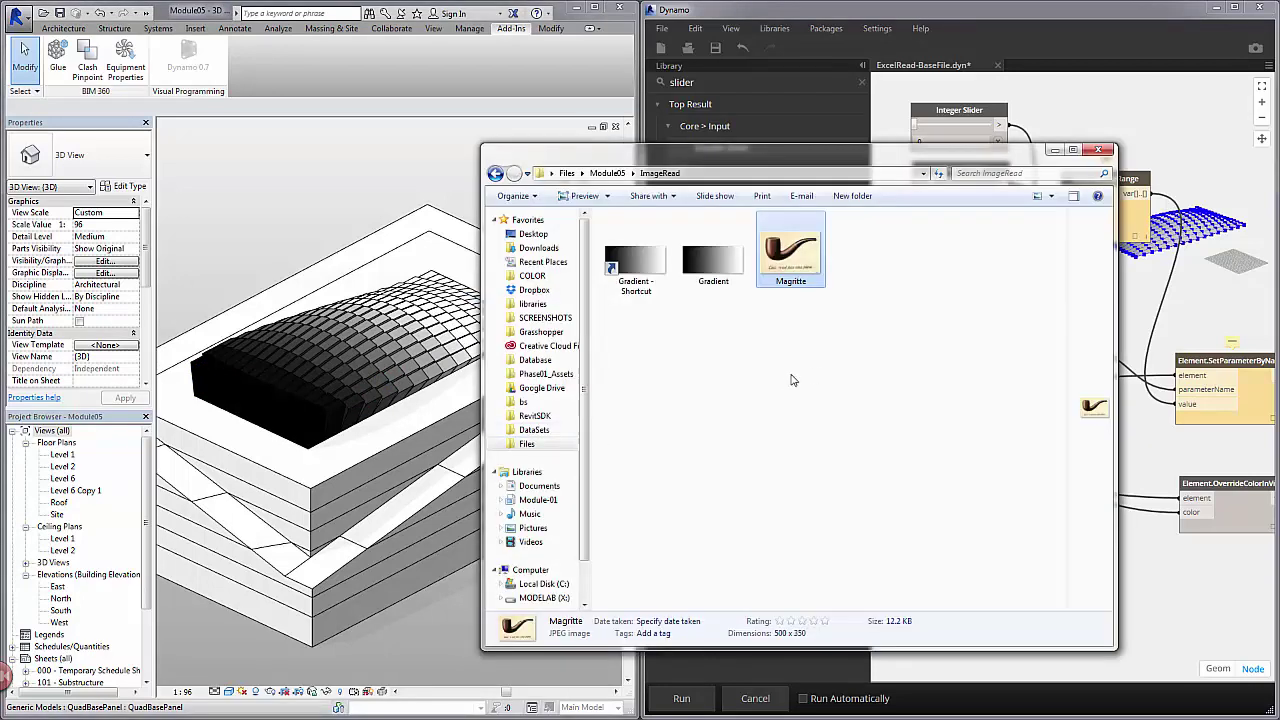
pyautogui.click(820, 356)
pyautogui.click(820, 361)
pyautogui.moveTo(860, 158); pyautogui.dragTo(766, 149)
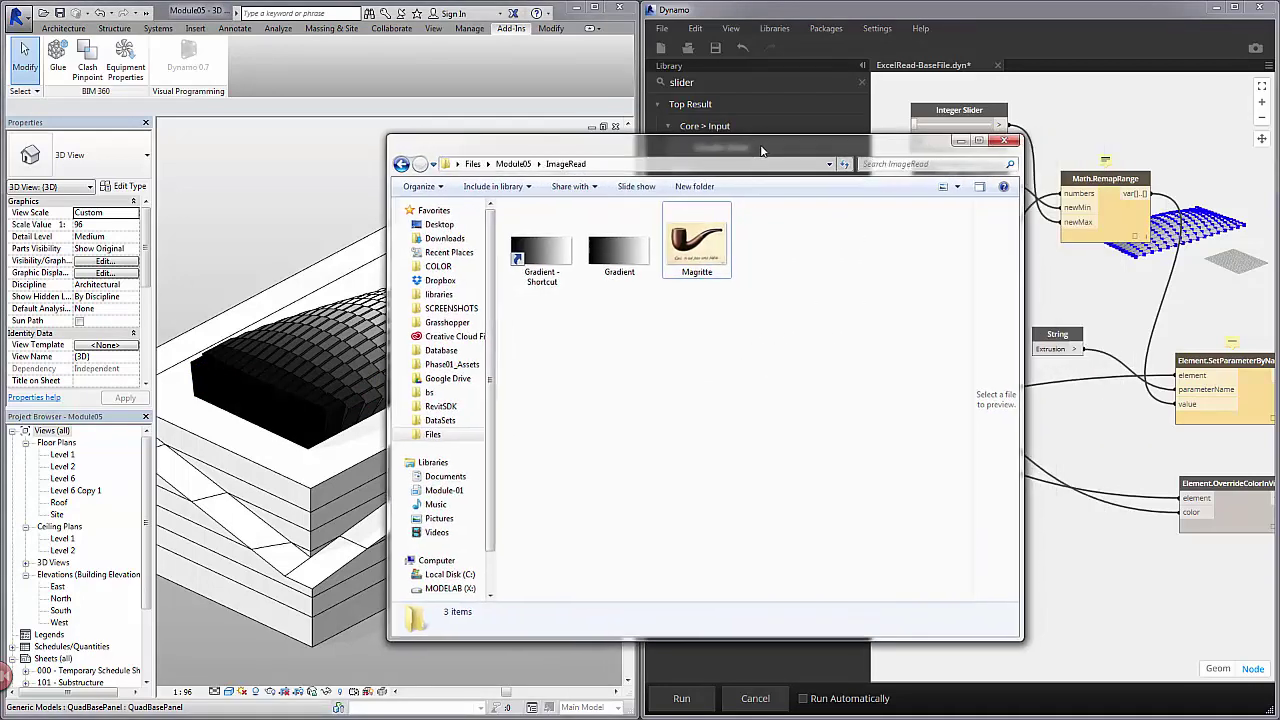
pyautogui.click(714, 232)
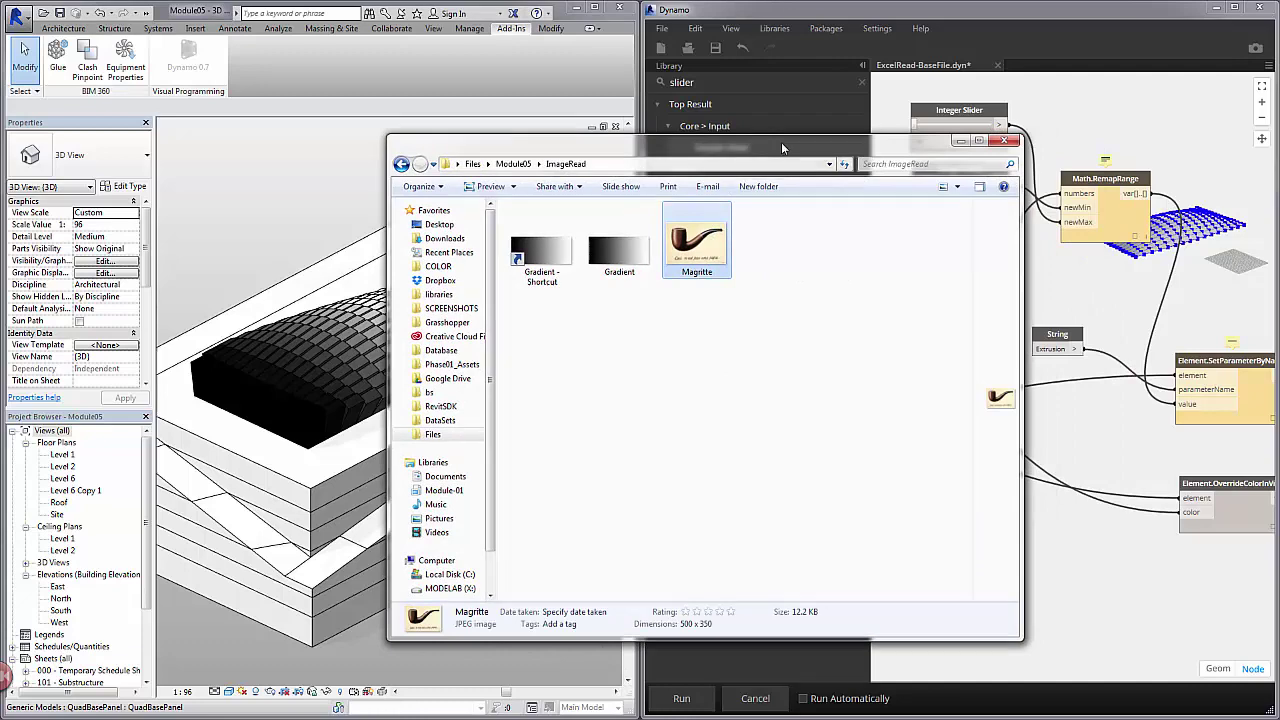
pyautogui.moveTo(781, 145); pyautogui.dragTo(0, 80)
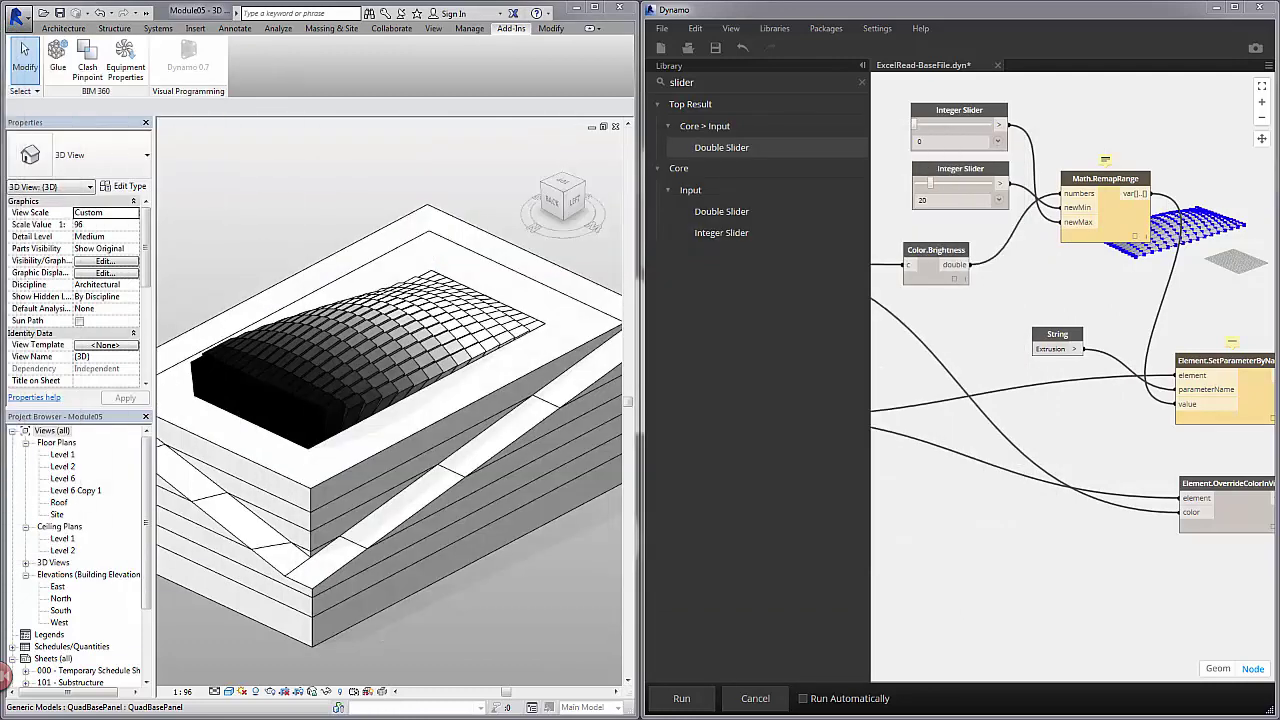
# Change the image file name in the String node feeding File.ReadImage to Magritte.jpg and run the graph.
pyautogui.scroll(-5, 1065, 346)
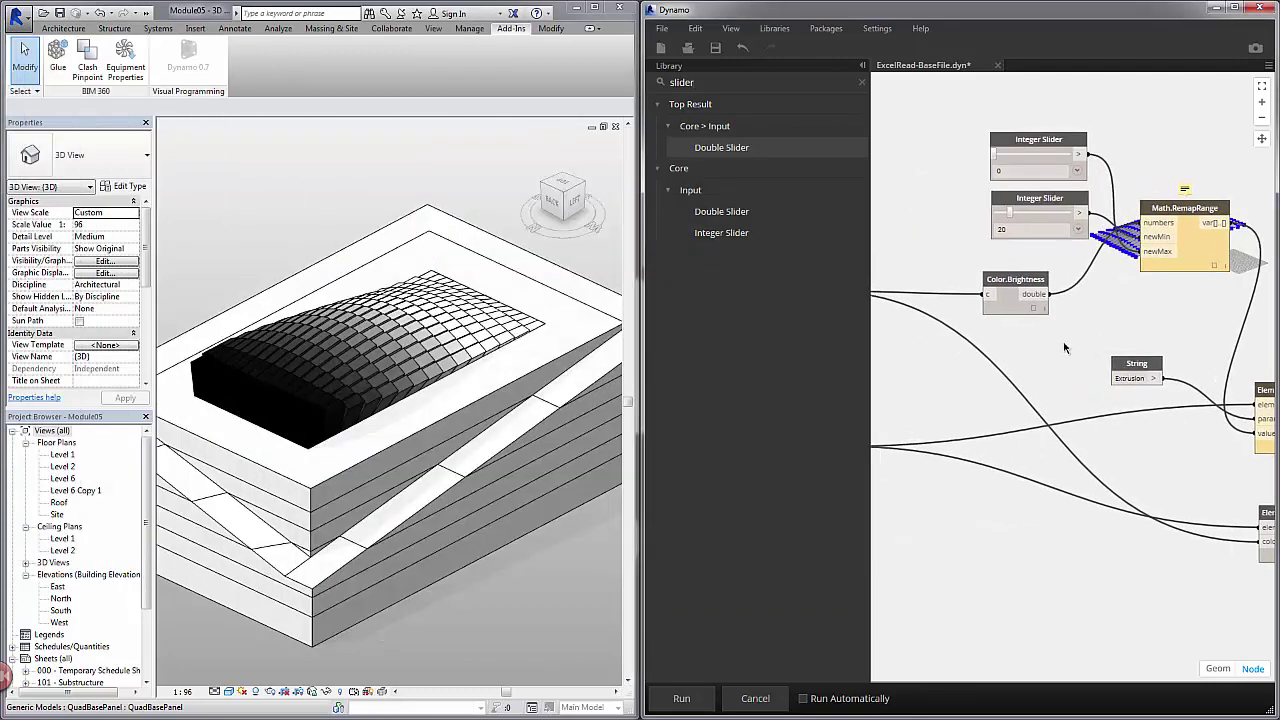
pyautogui.scroll(5, 1012, 367)
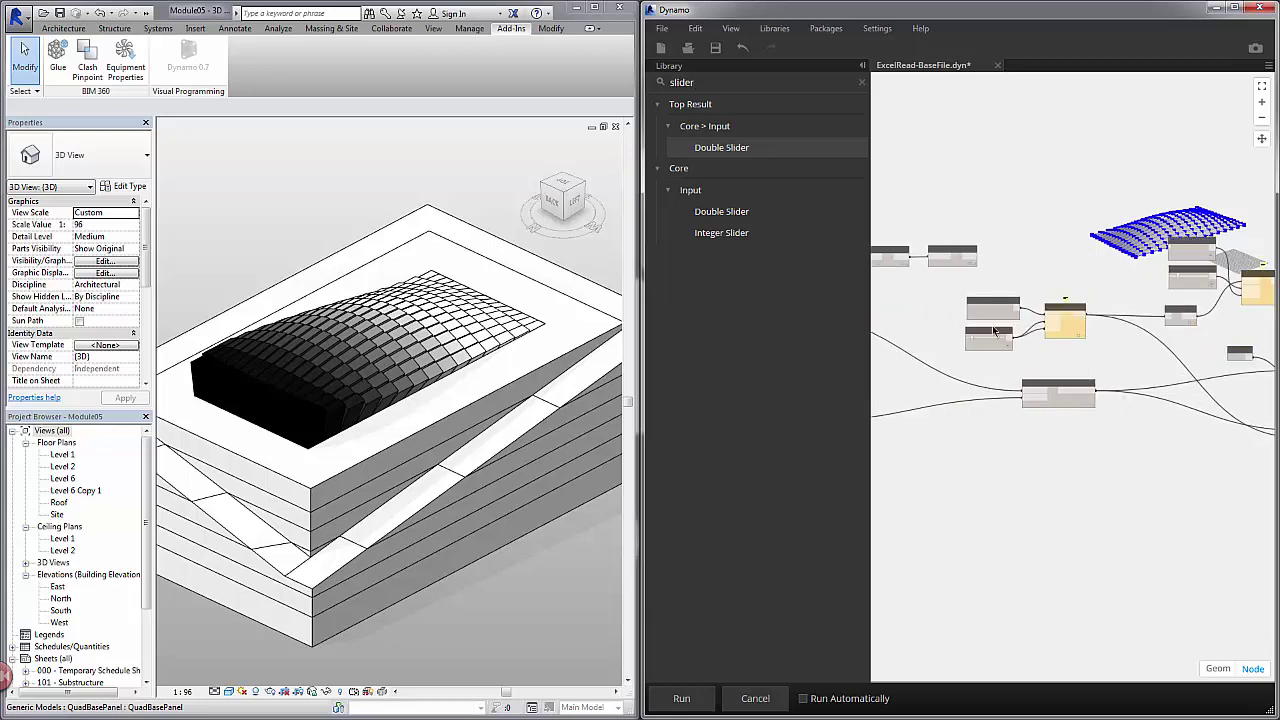
pyautogui.scroll(2, 935, 305)
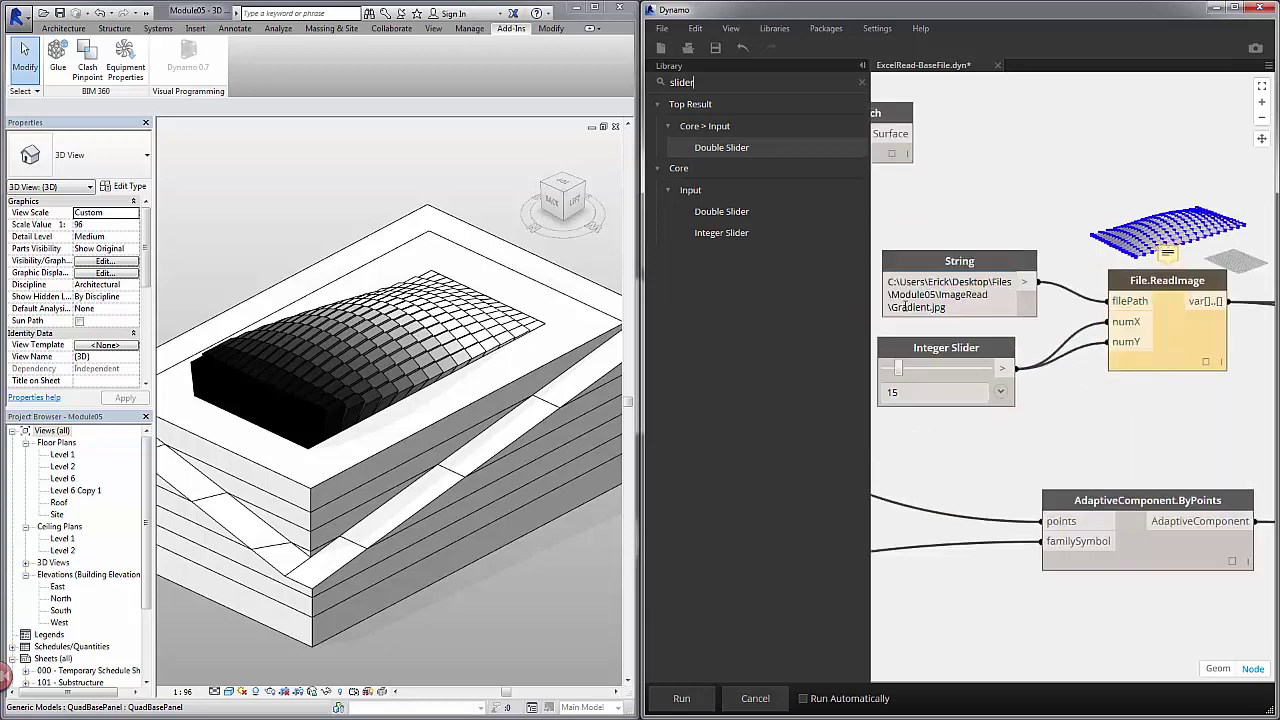
pyautogui.click(917, 307)
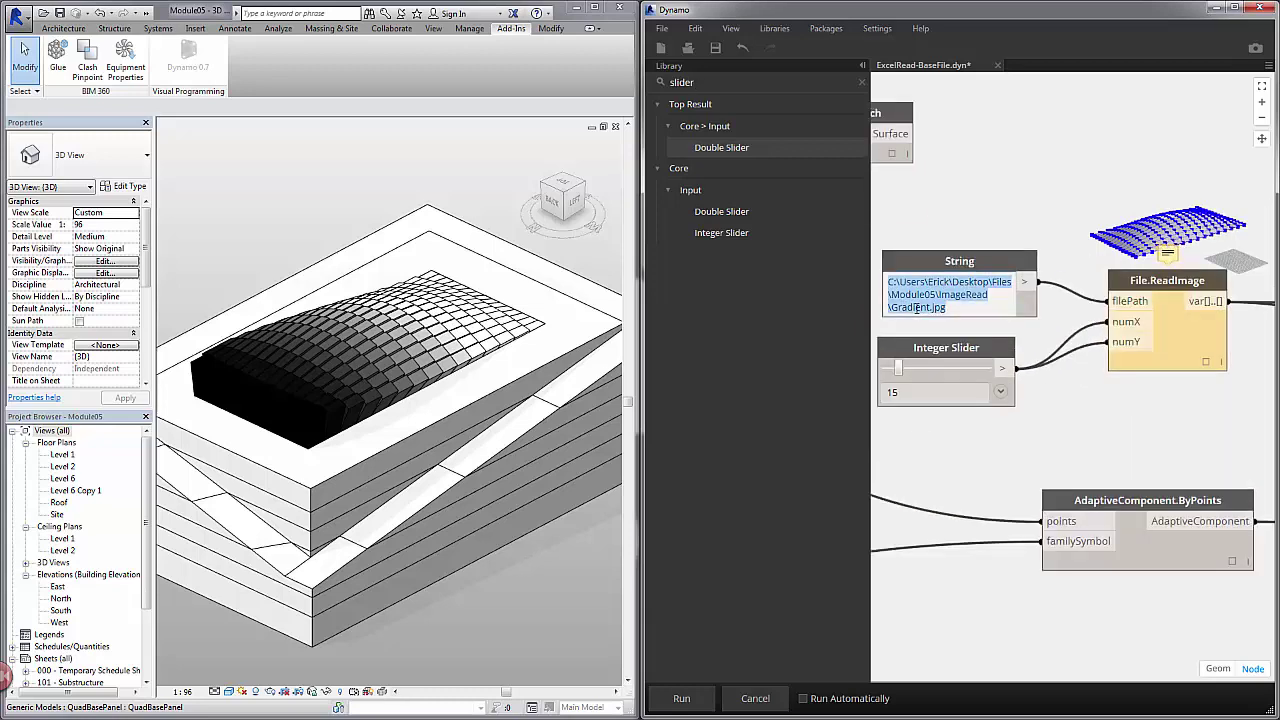
pyautogui.doubleClick(917, 307)
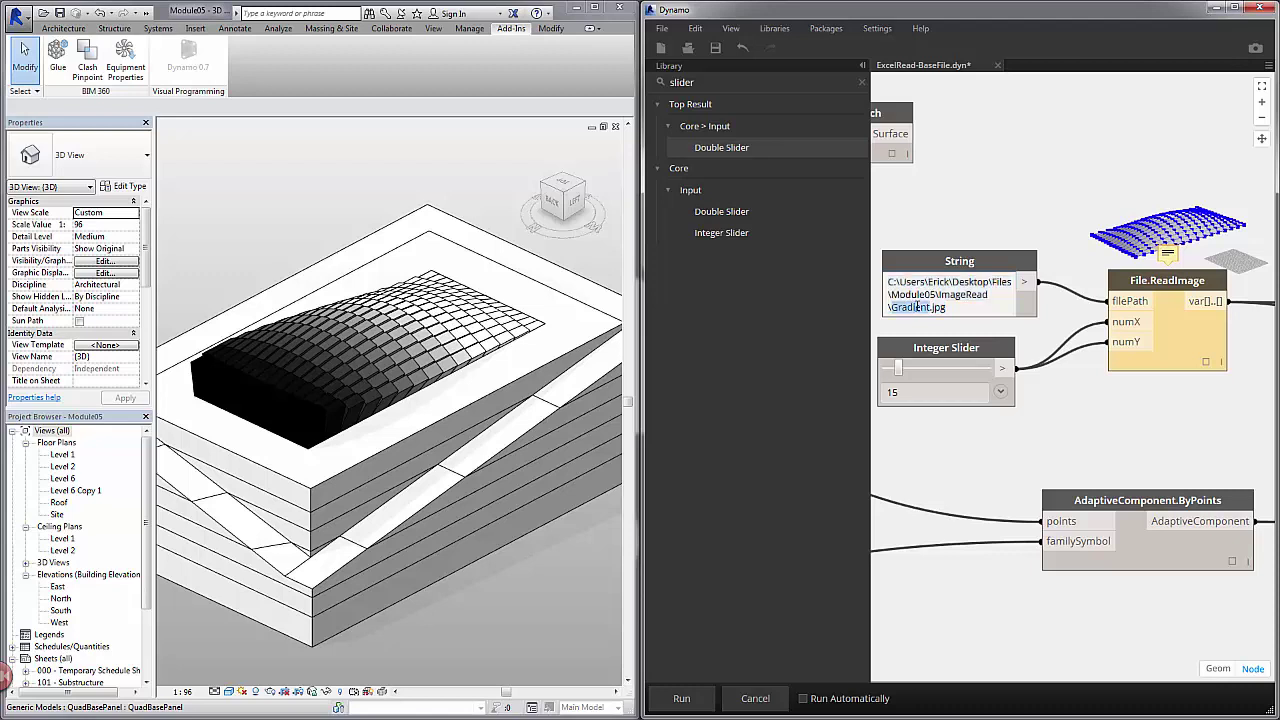
pyautogui.write('Magritte')
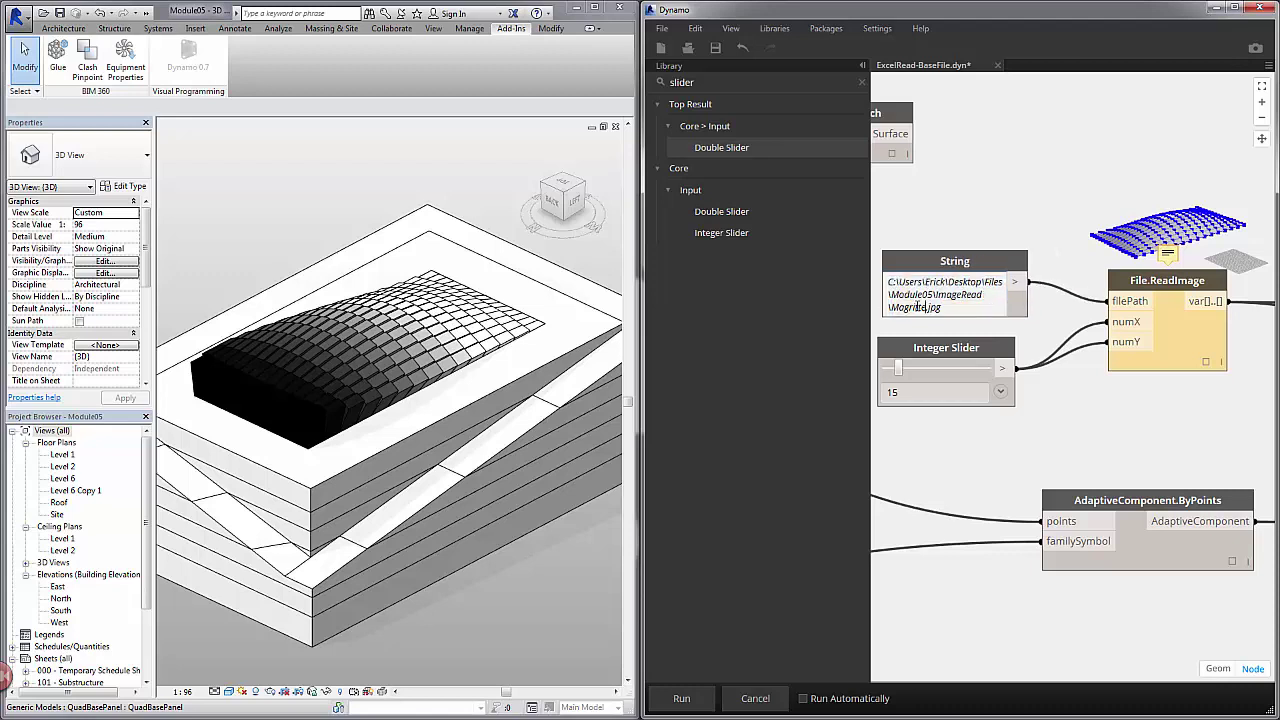
pyautogui.click(1008, 187)
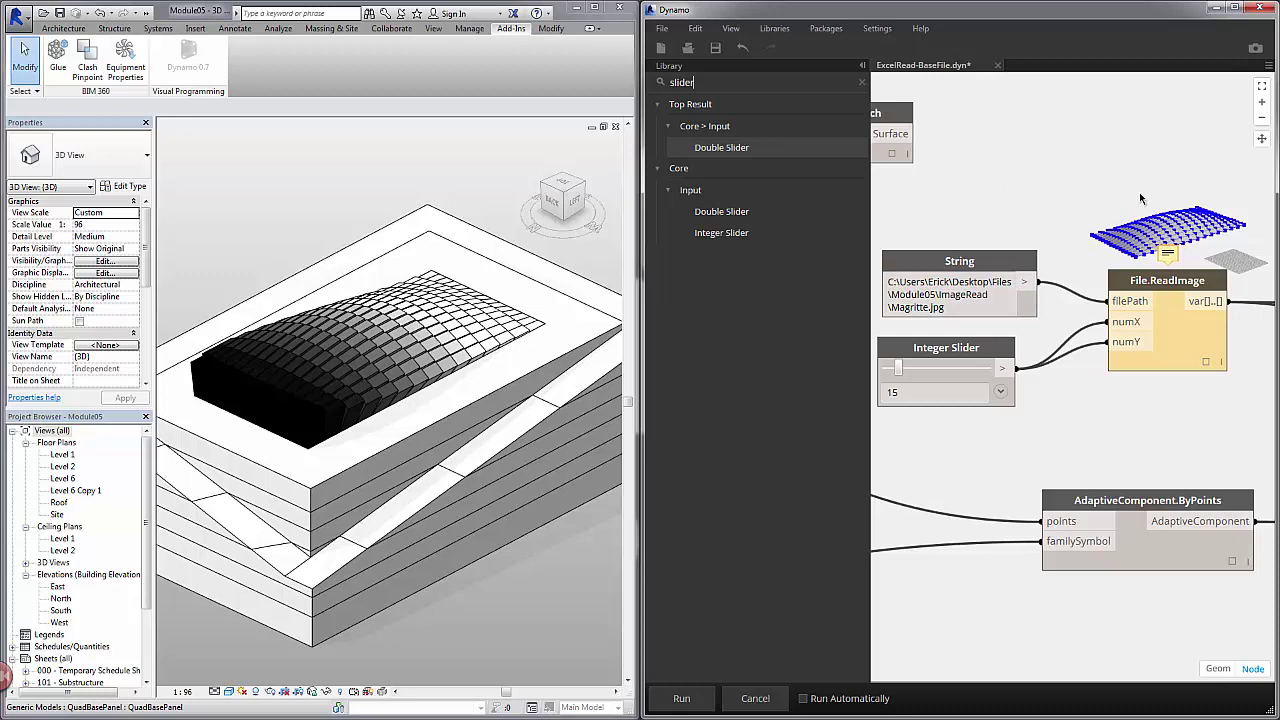
pyautogui.click(700, 697)
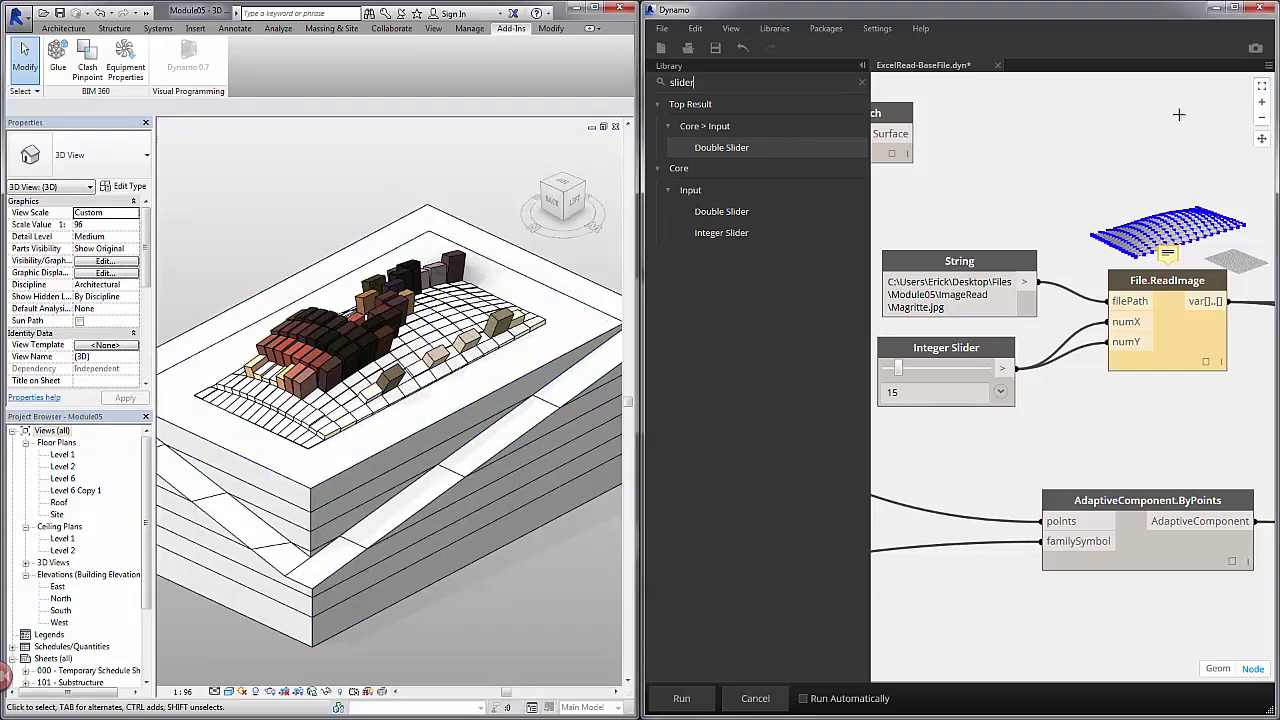
# Examine the Magritte-driven roof panels in Revit from above and at an angle, and return to the Polygon.ByPoints and Surface.ByPatch nodes in Dynamo.
pyautogui.click(1261, 88)
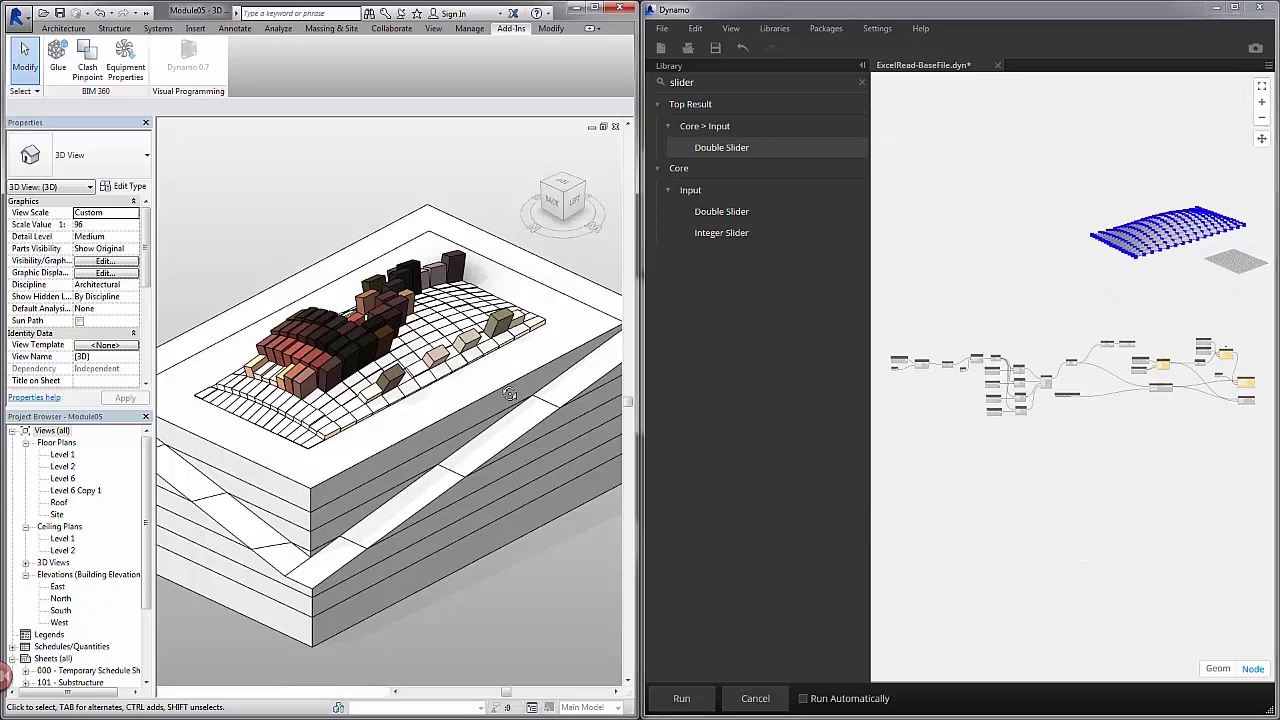
pyautogui.keyDown('shift'); pyautogui.moveTo(505, 380); pyautogui.dragTo(455, 608, button='middle'); pyautogui.keyUp('shift')
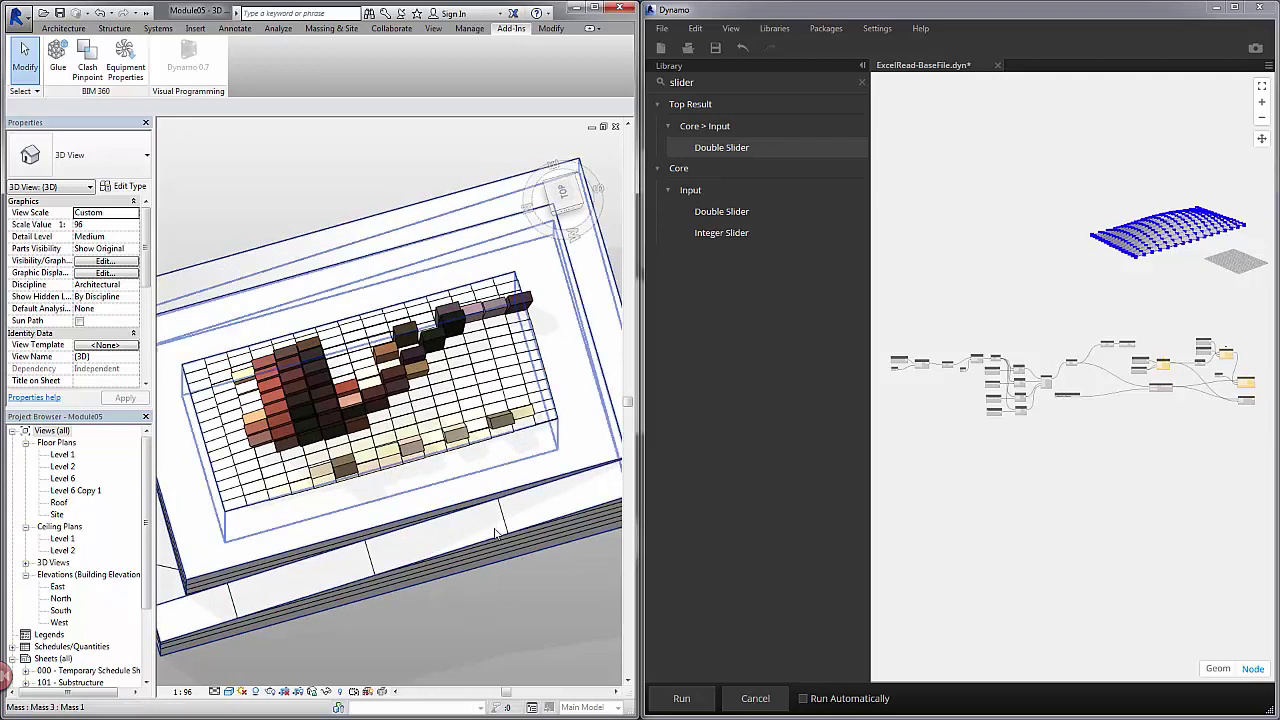
pyautogui.keyDown('shift'); pyautogui.moveTo(500, 524); pyautogui.dragTo(472, 546, button='middle'); pyautogui.keyUp('shift')
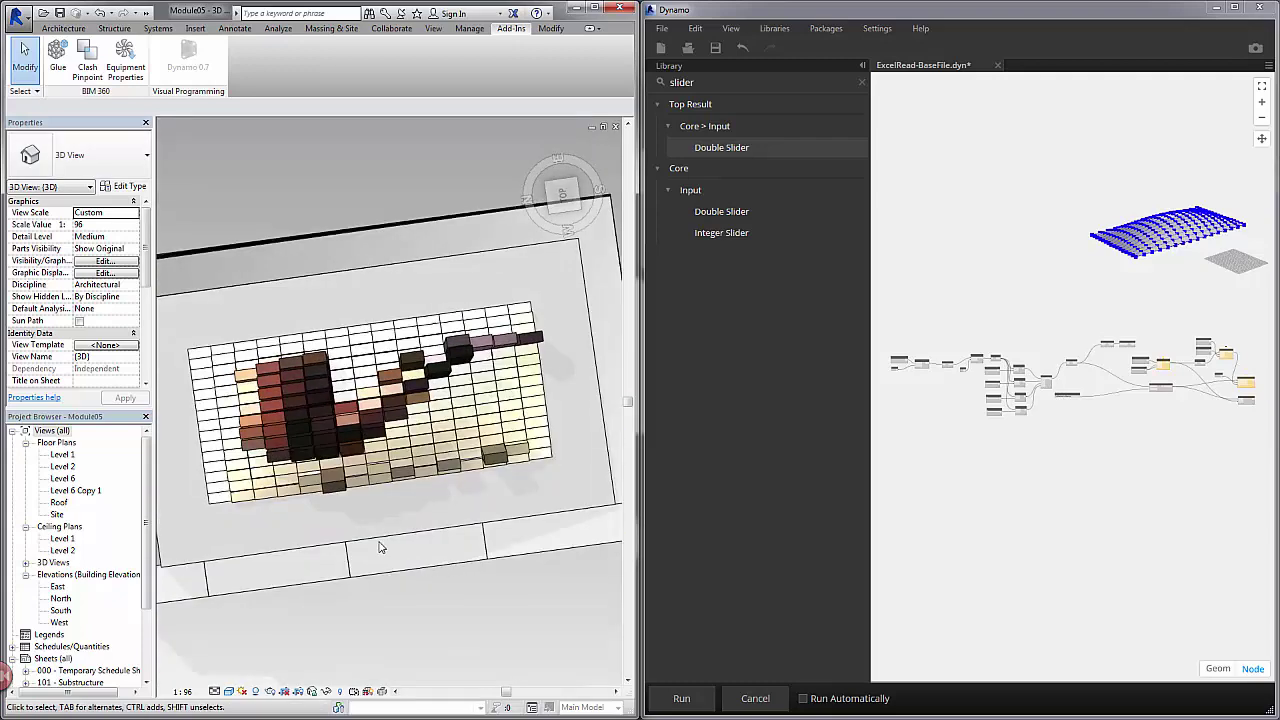
pyautogui.keyDown('shift'); pyautogui.moveTo(420, 460); pyautogui.dragTo(512, 410, button='middle'); pyautogui.keyUp('shift')
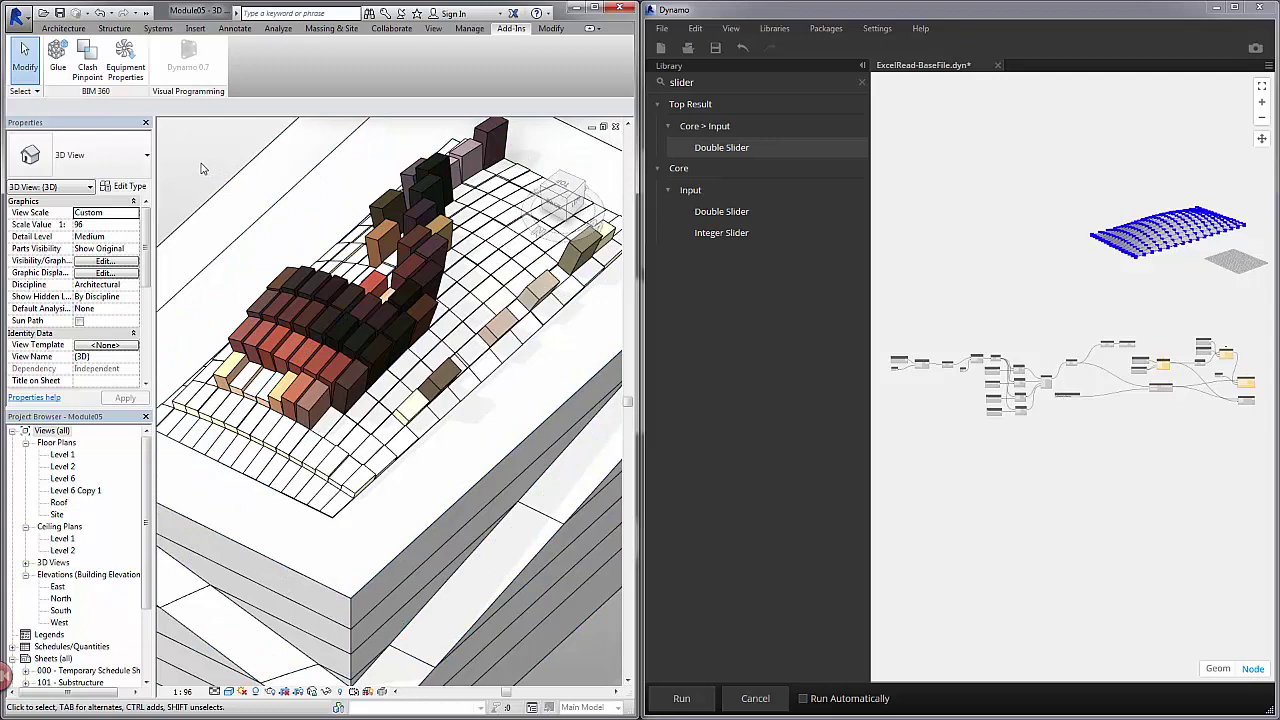
pyautogui.keyDown('shift'); pyautogui.moveTo(200, 168); pyautogui.dragTo(527, 603, button='middle'); pyautogui.keyUp('shift')
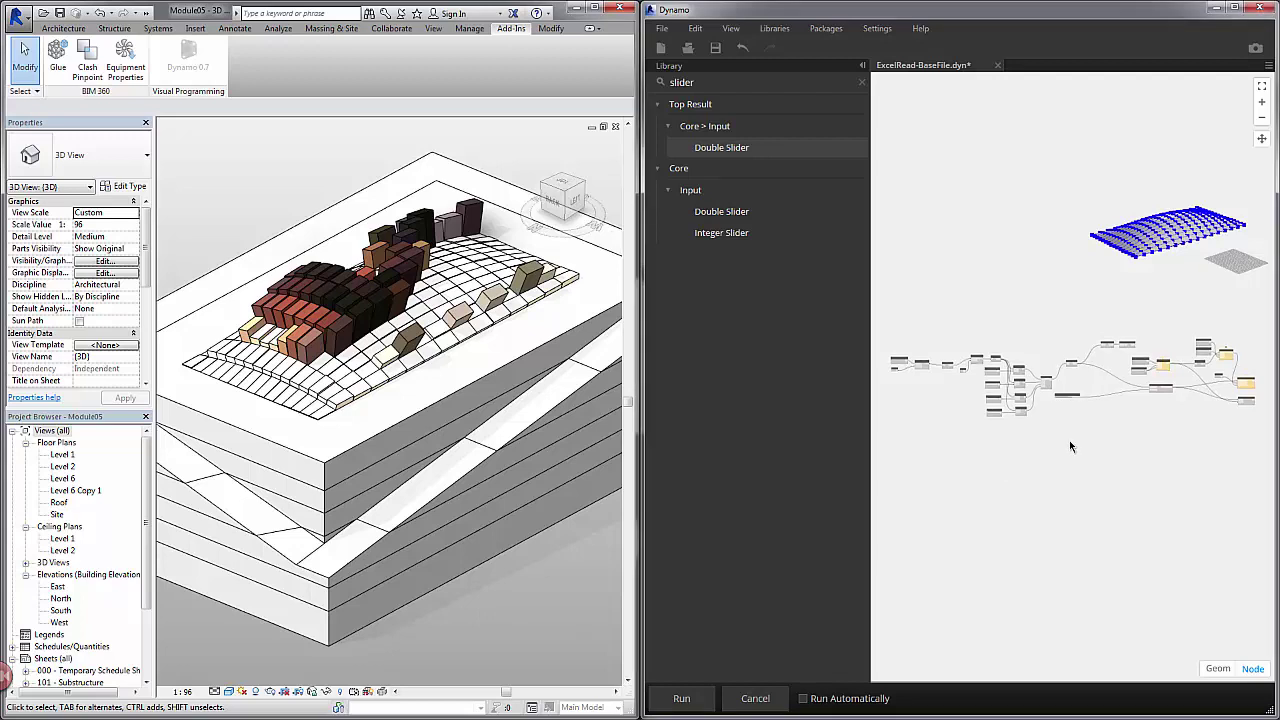
pyautogui.scroll(5, 1100, 370)
pyautogui.scroll(3, 1102, 370)
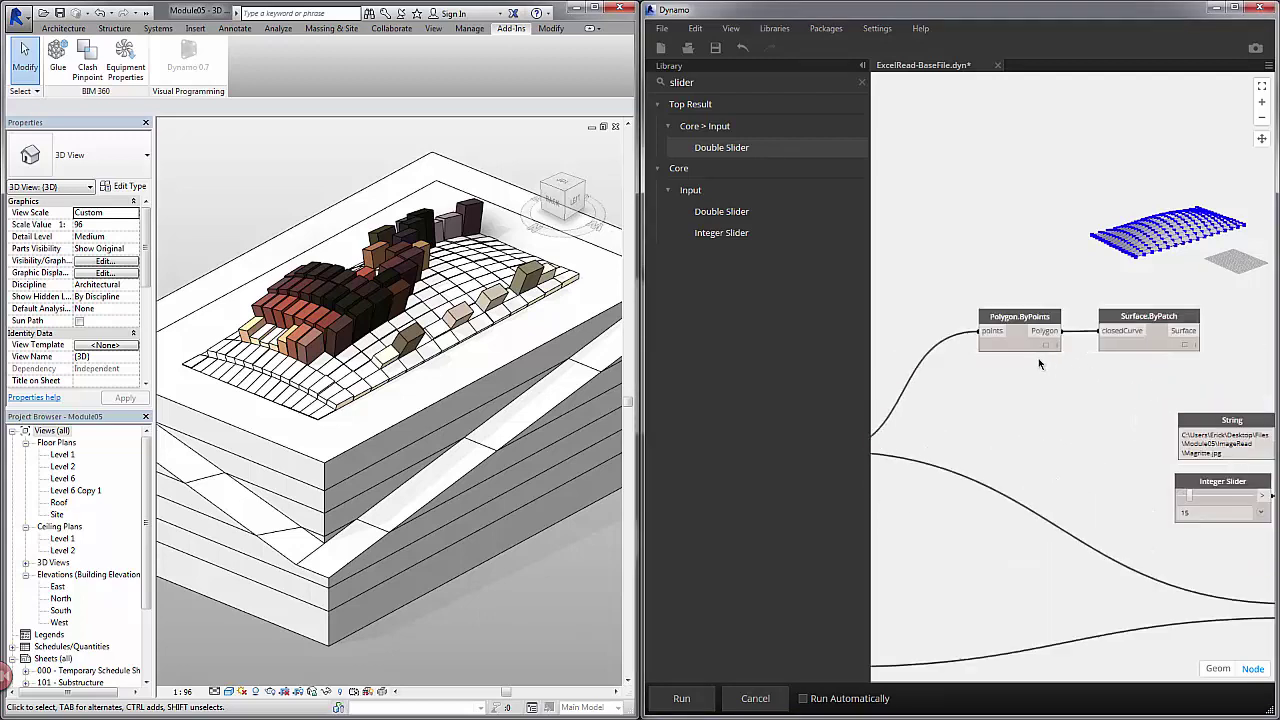